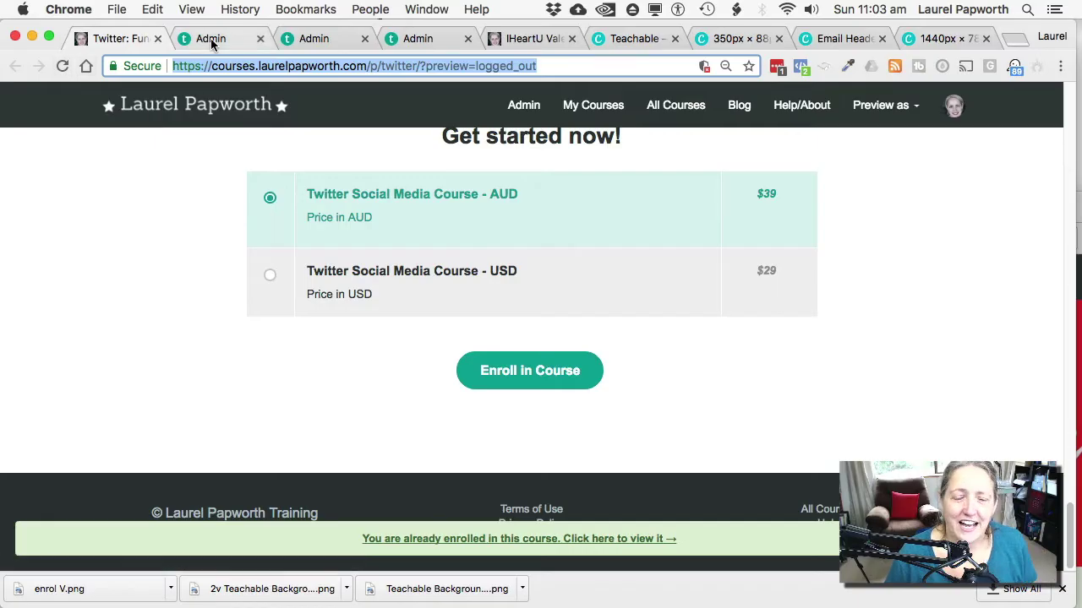
Step: Open a new coupon form for the Twitter course and preview the 2018 Valentines 20% coupon's direct link at the course's pricing options
click(211, 39)
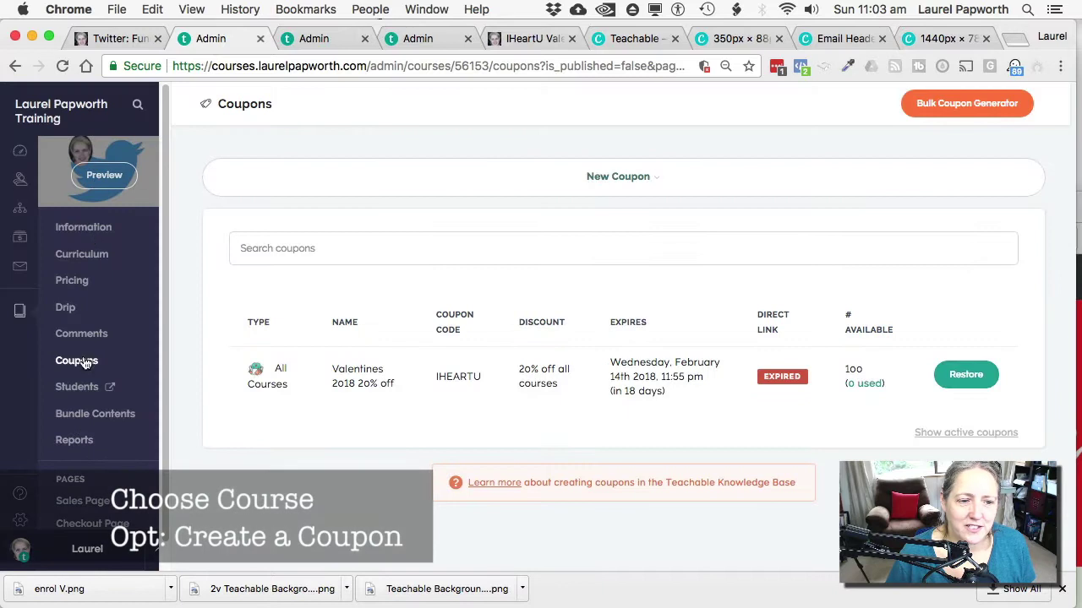
click(645, 185)
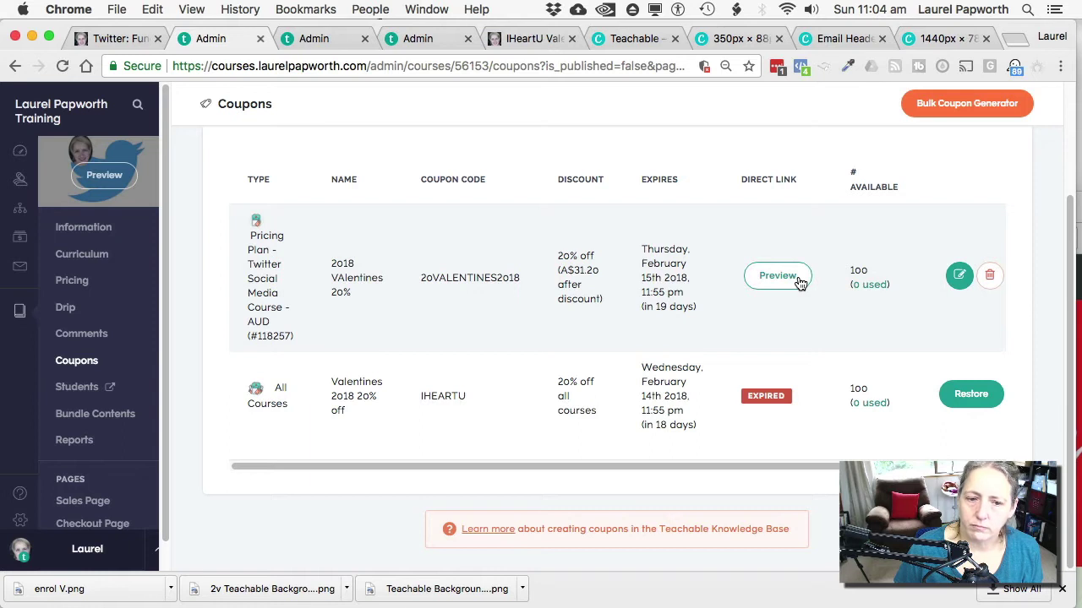
right_click(800, 283)
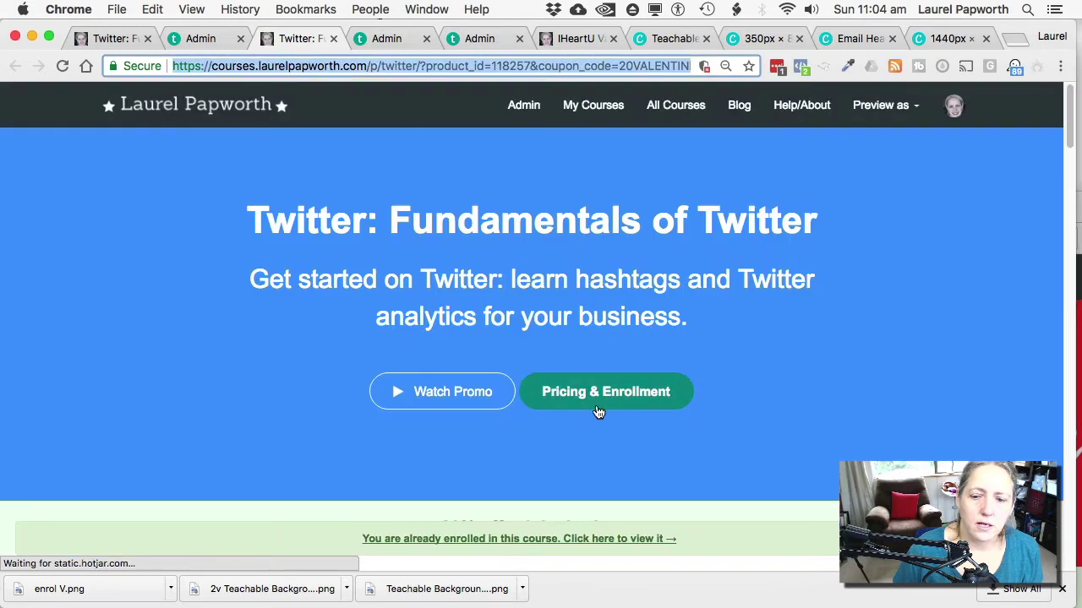
click(594, 393)
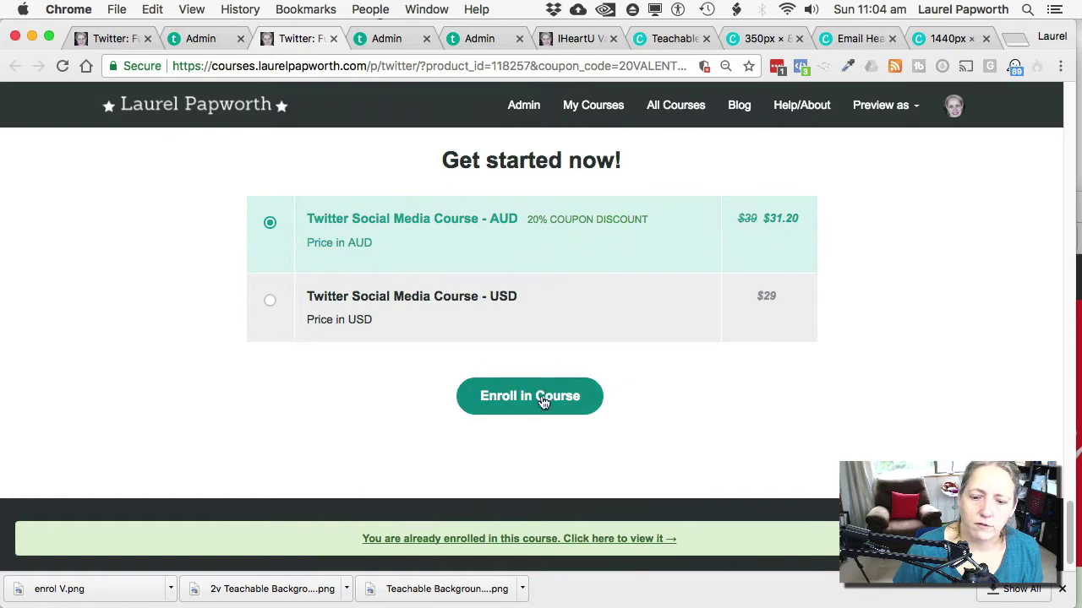
Step: Copy the coupon sales page's URL and load it in a new incognito window
right_click(424, 68)
click(452, 89)
click(1060, 66)
click(1001, 119)
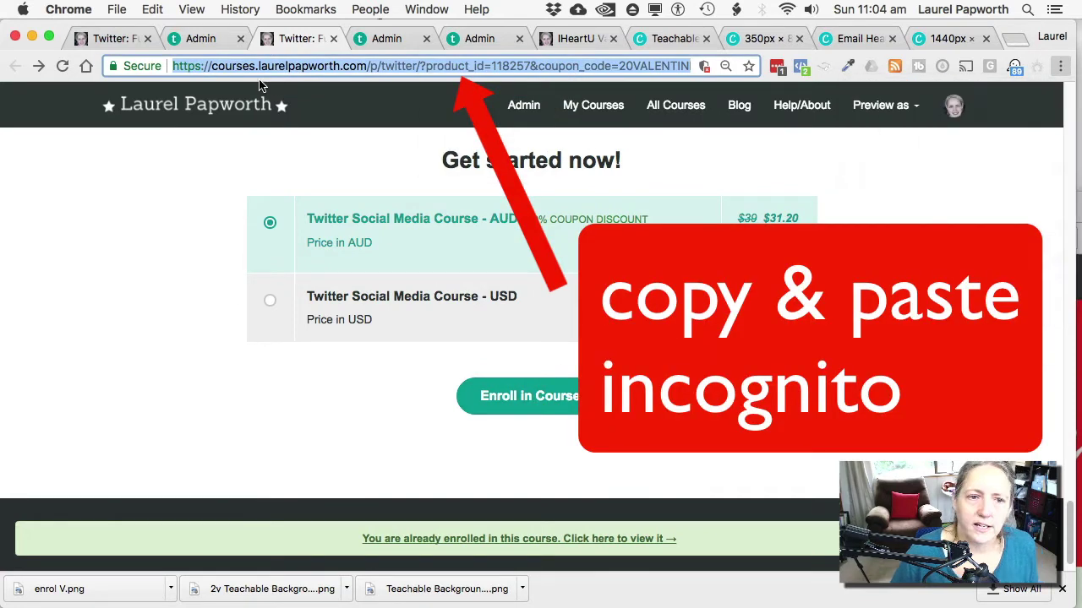
key(super+v)
key(Return)
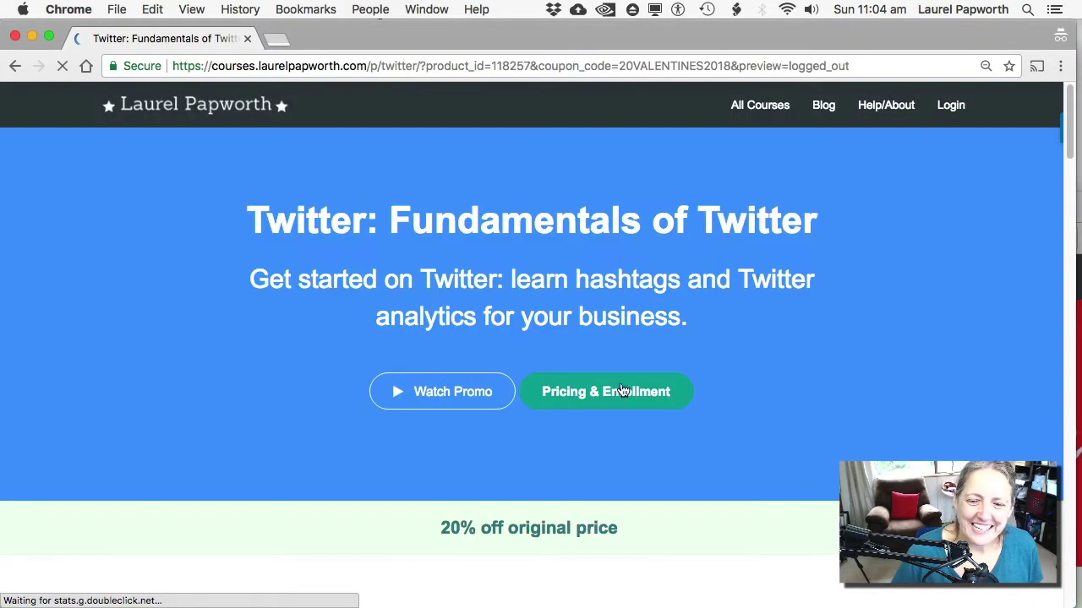
Step: Proceed from the course's pricing section to enrollment with the discounted AUD plan and copy the checkout page's URL
click(621, 391)
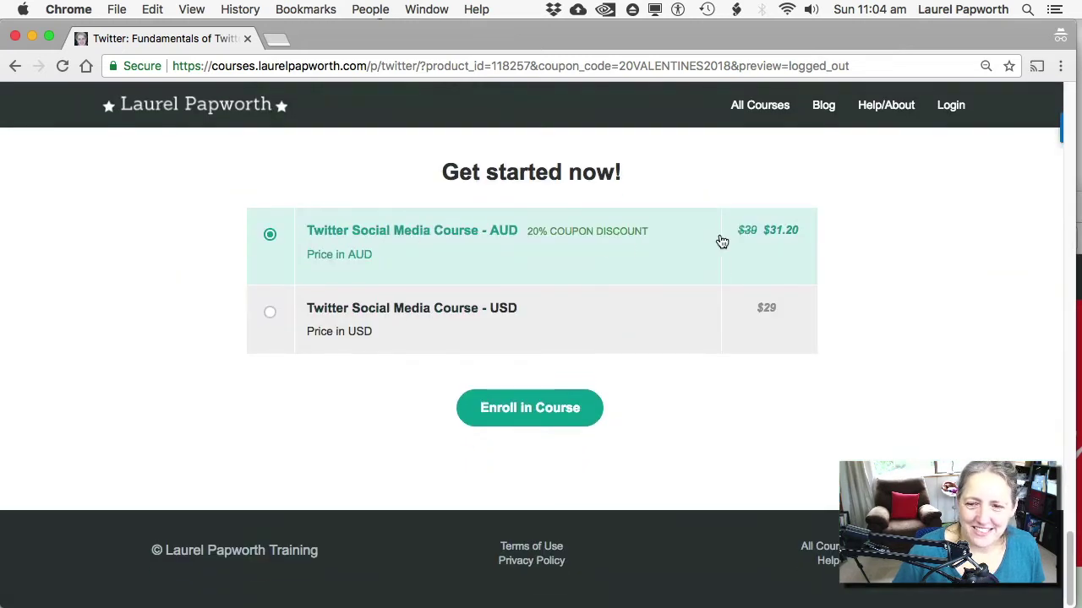
click(550, 414)
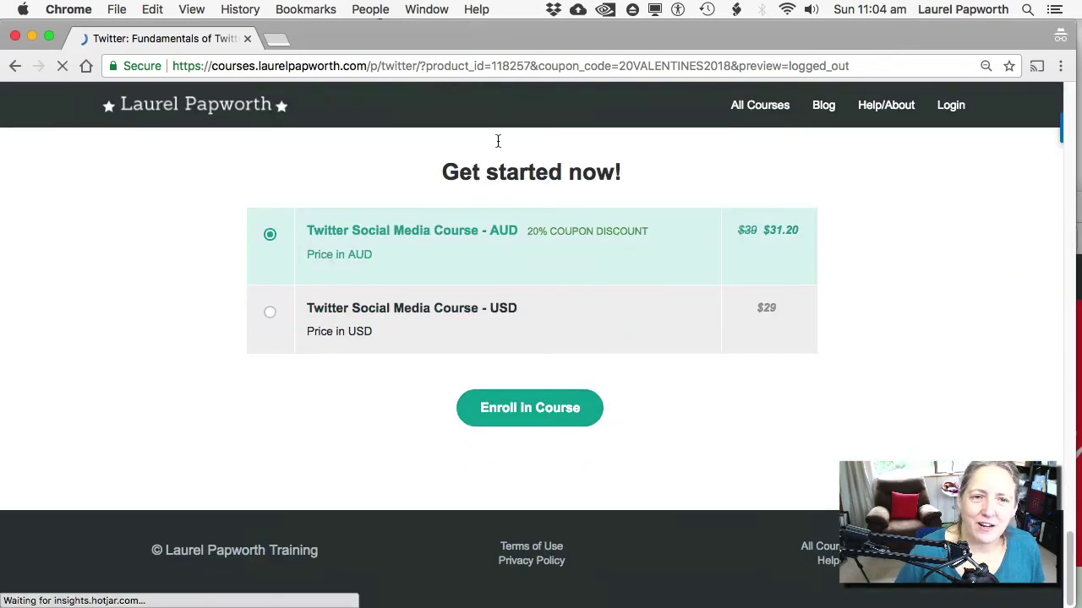
right_click(466, 61)
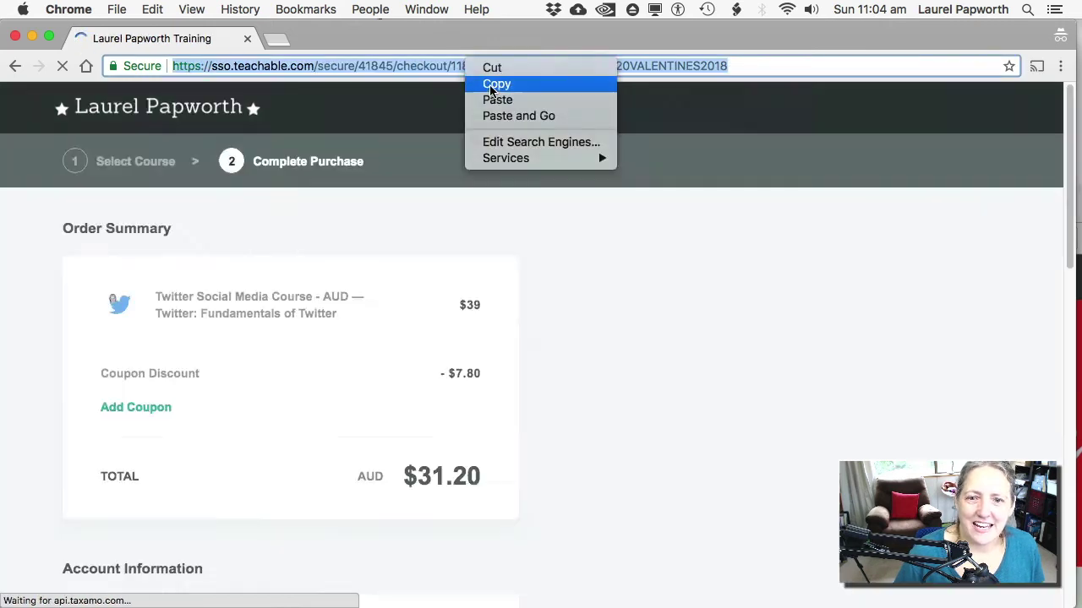
click(497, 84)
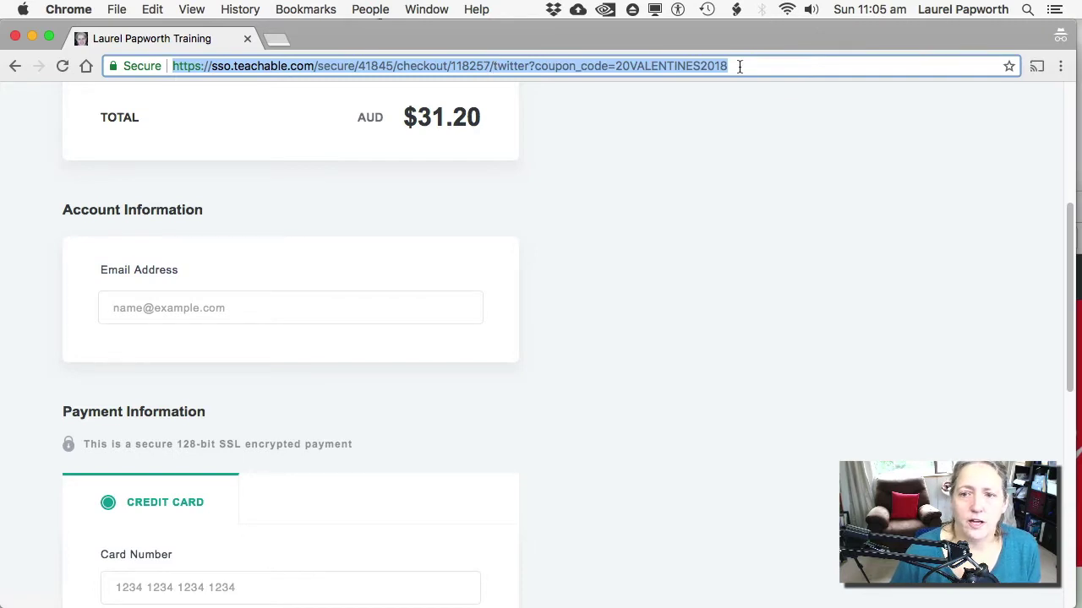
right_click(681, 68)
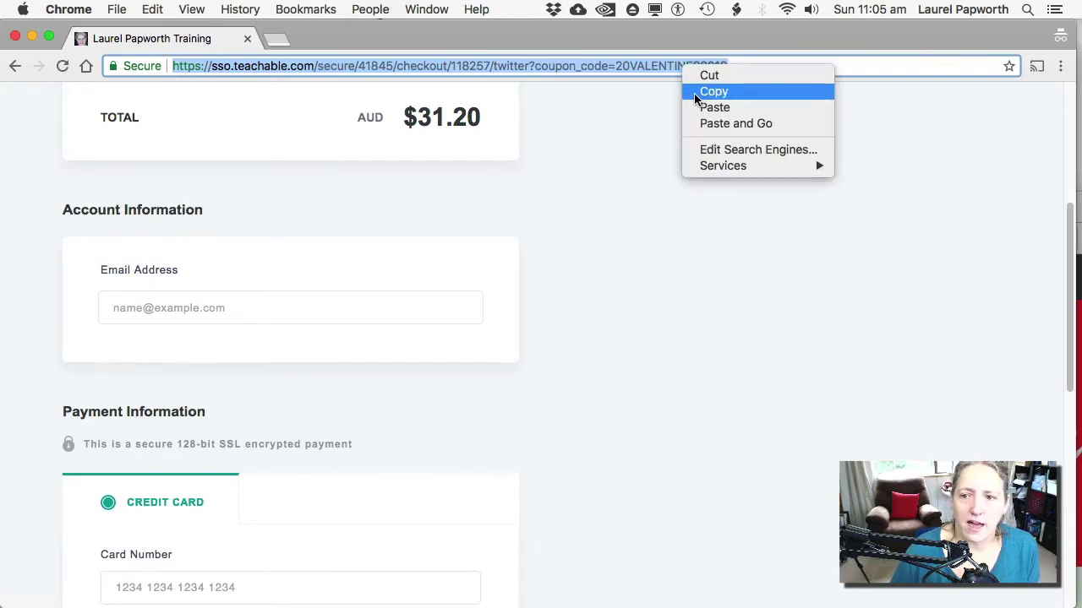
click(693, 91)
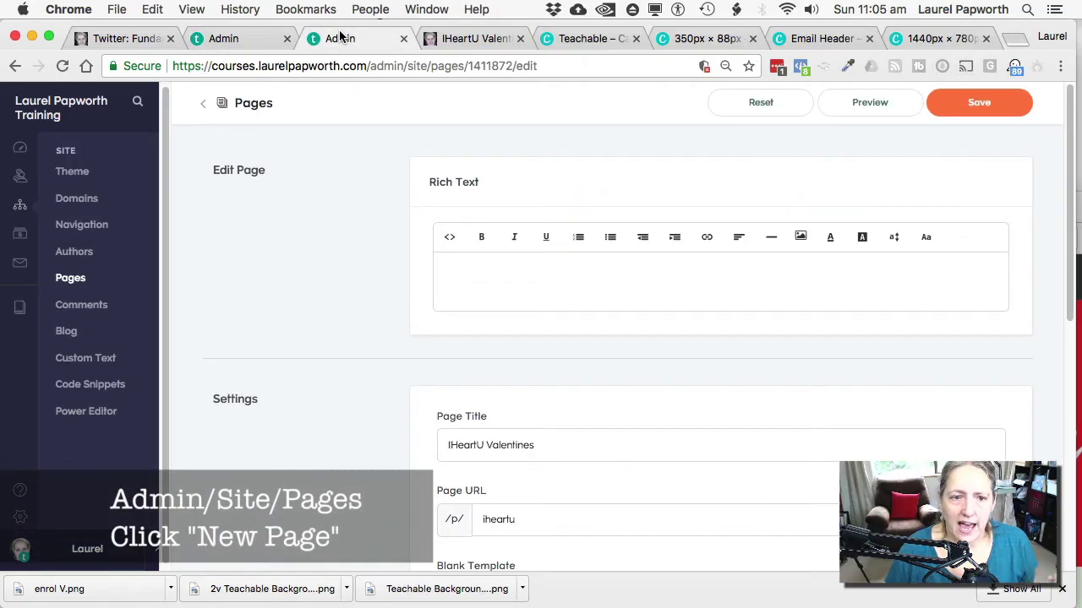
Step: In the IHeartU Valentines page editor, enter "Offer: 20% of Twitter course" in the rich text block
click(258, 42)
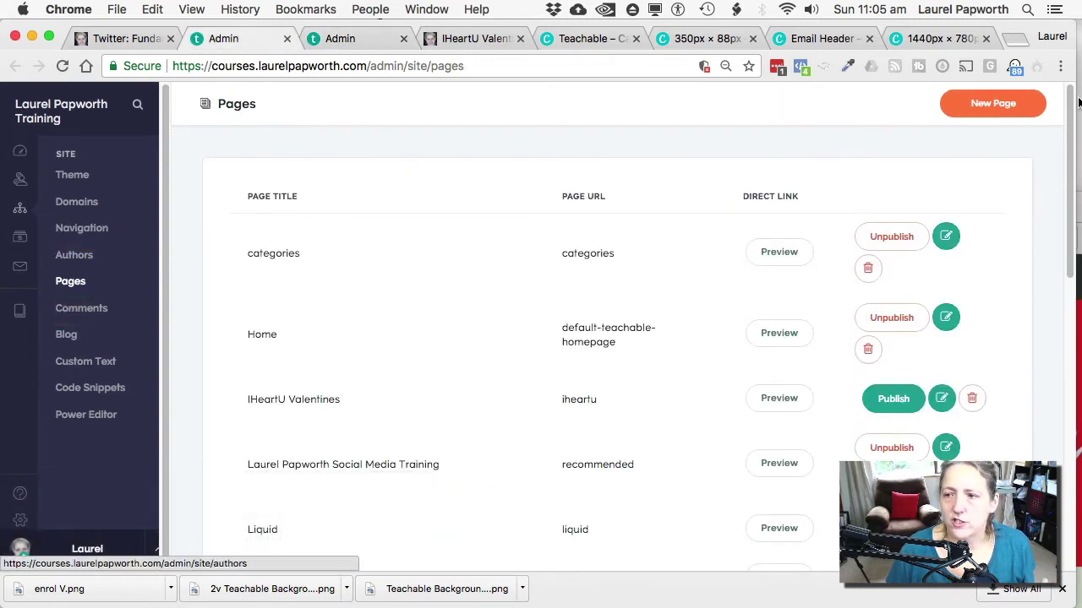
click(357, 40)
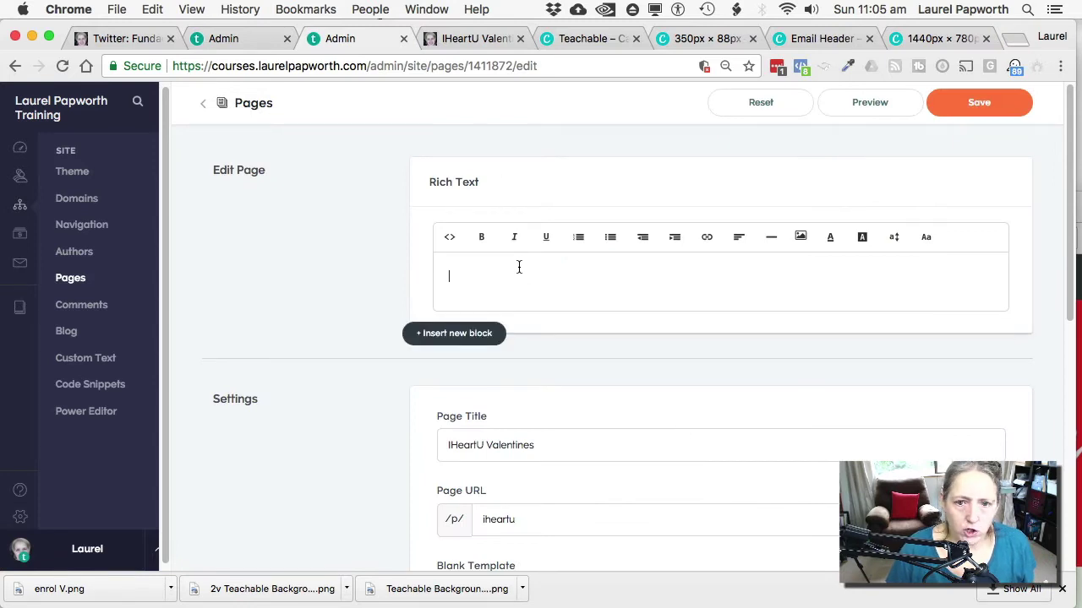
text(Offer)
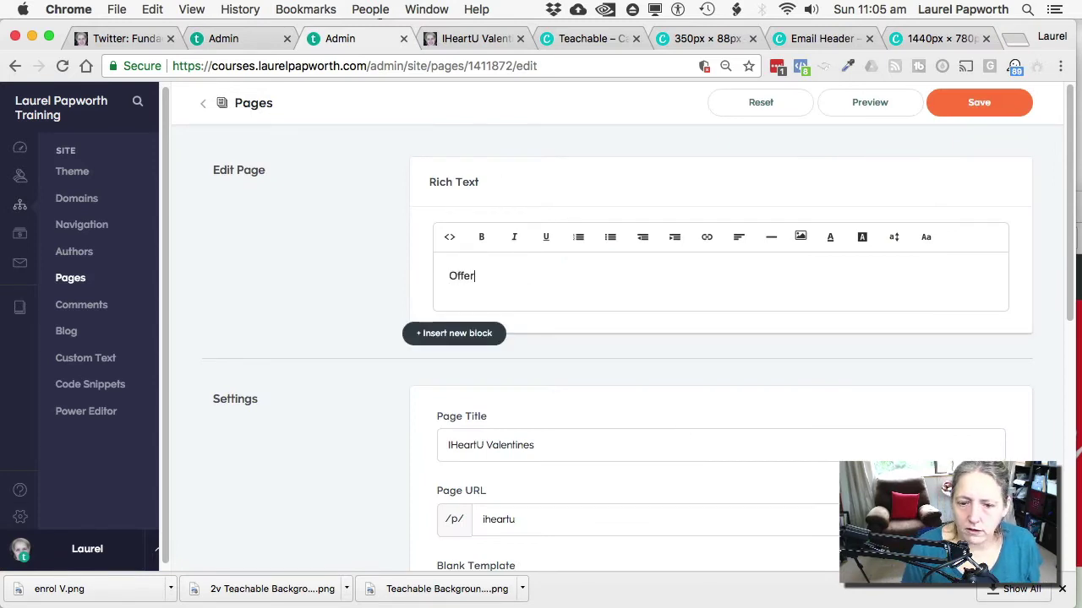
text(: 30)
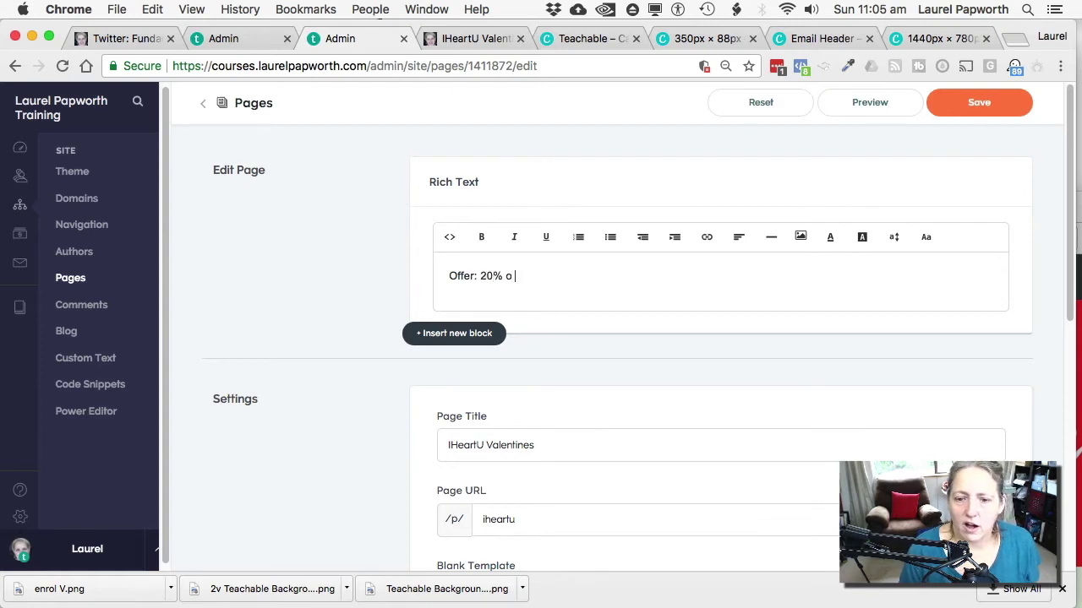
text(% of Twitter course)
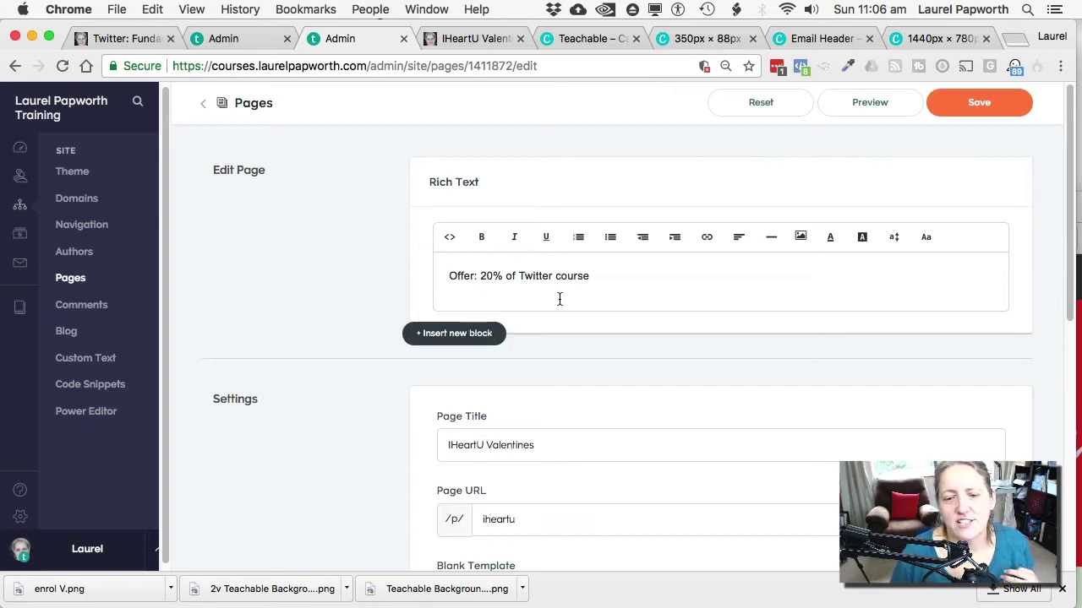
Step: Insert a second rich text block below the offer and enter "learning outcomes:" in it
click(464, 333)
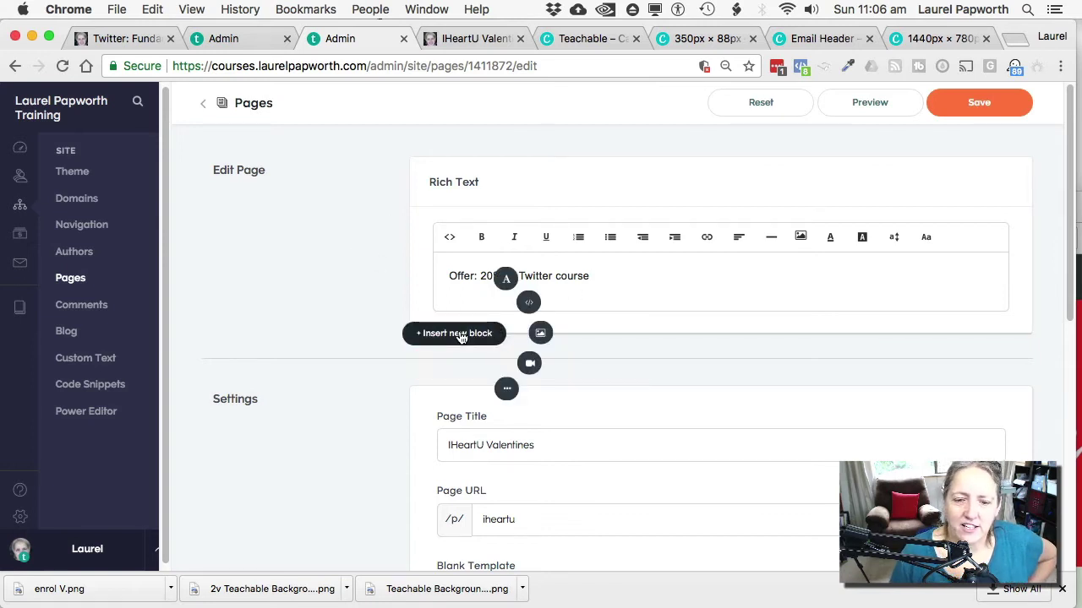
click(505, 279)
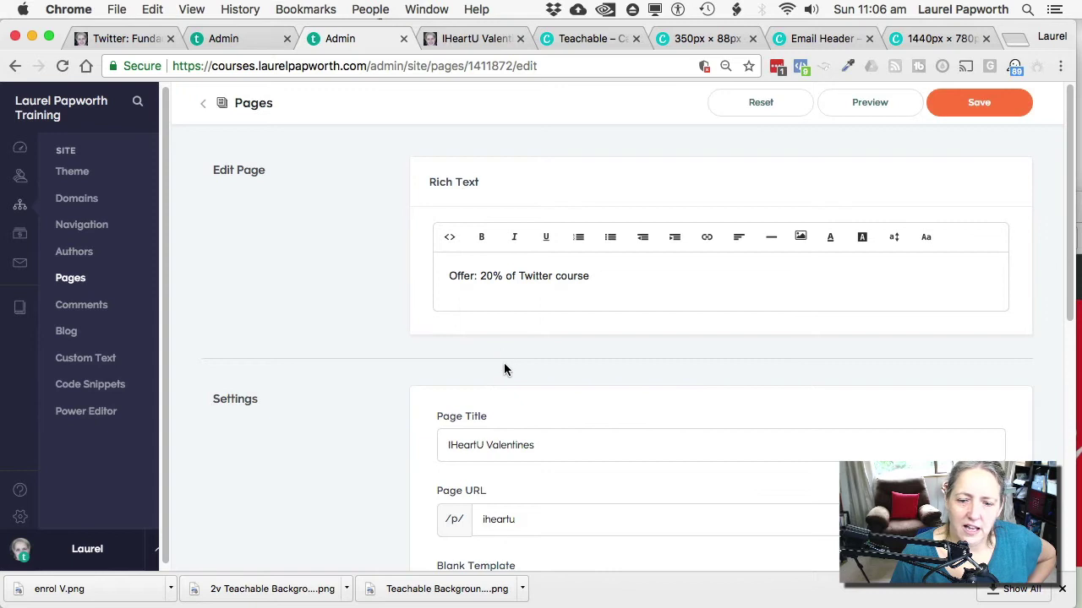
click(471, 463)
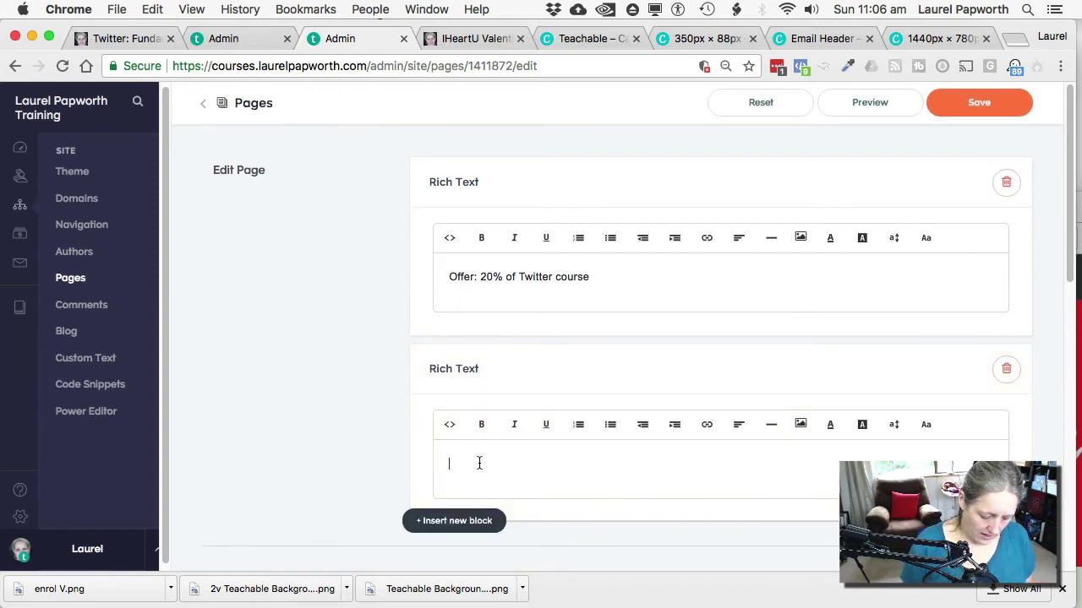
text(learnig)
key(BackSpace)
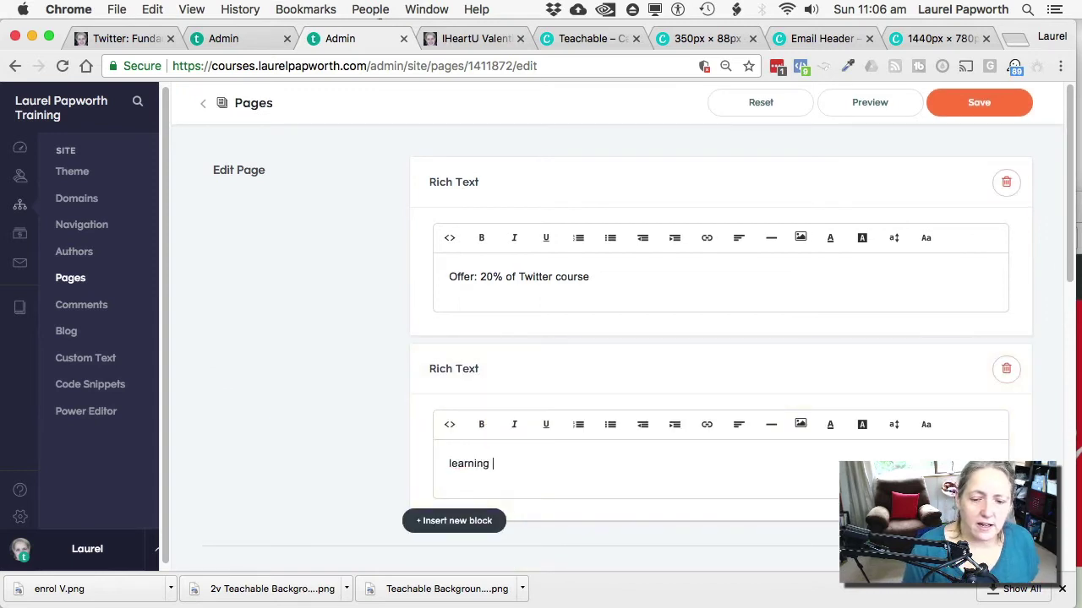
text(outcimoes)
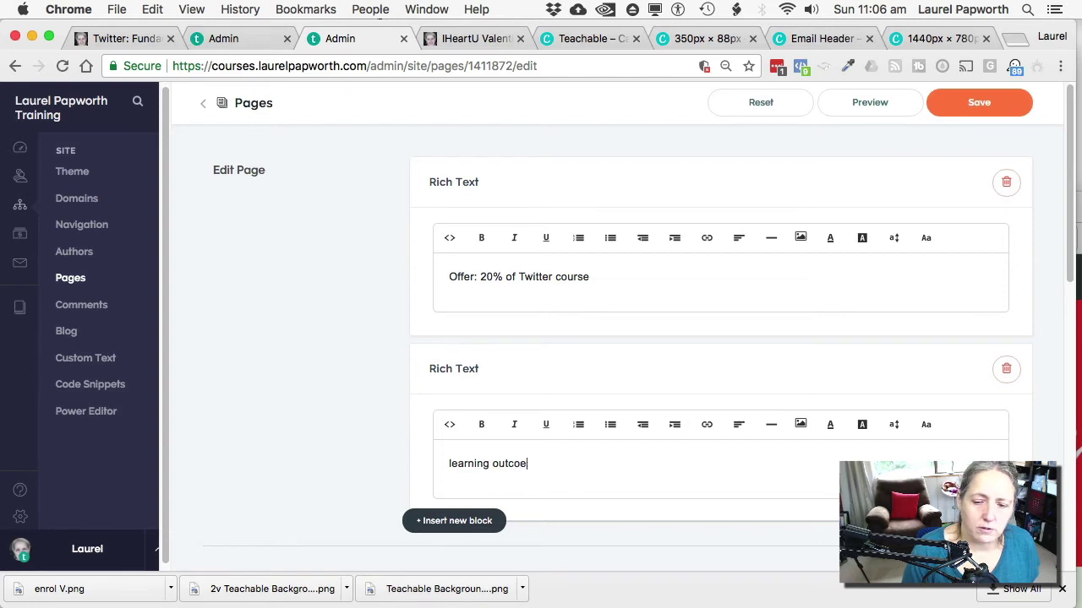
key(BackSpace)
text(mes:)
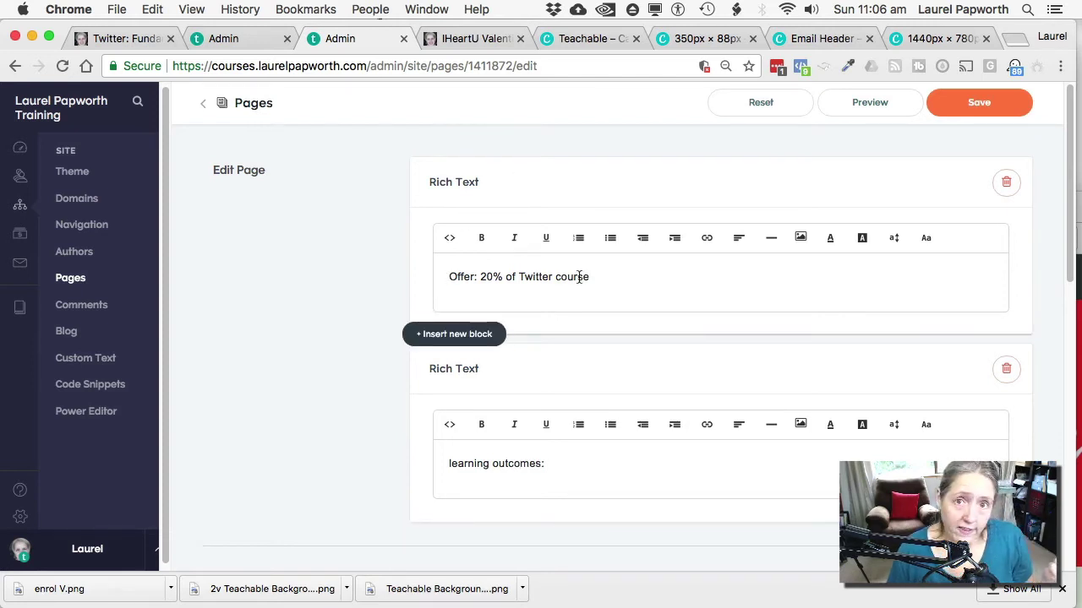
click(571, 476)
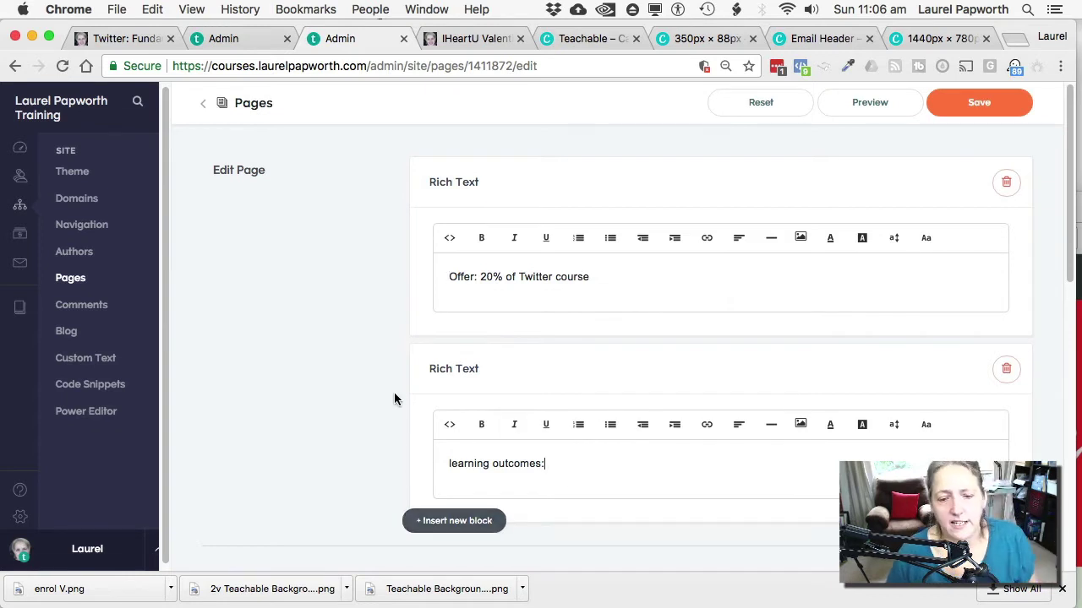
Step: Add a Background Image block at the top of the page, above the offer text, and preview the page
scroll(334, 353, down, 3)
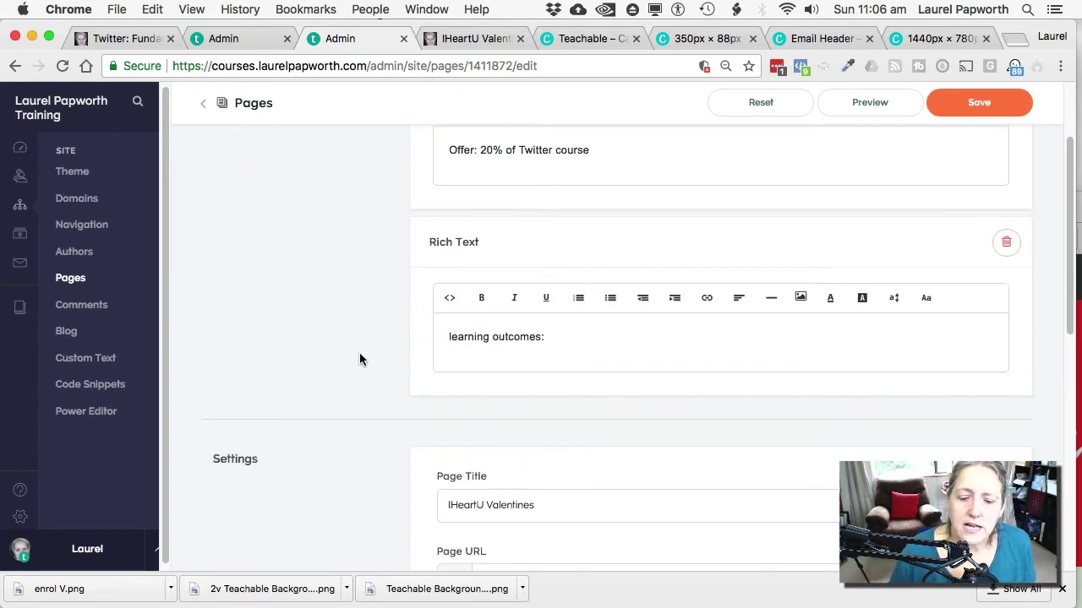
click(432, 399)
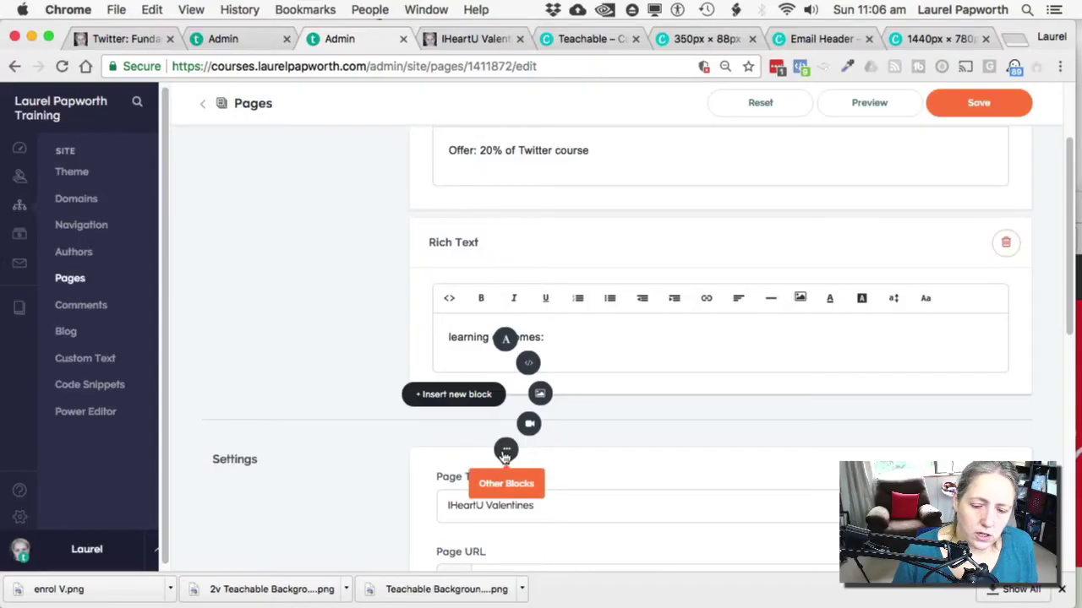
click(539, 395)
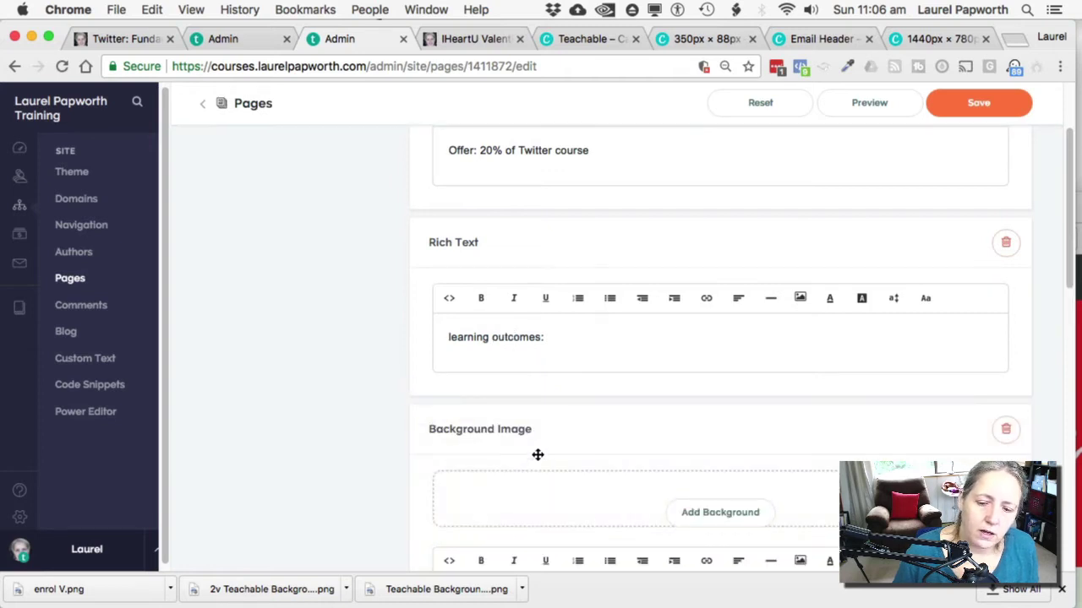
drag(538, 455, 521, 164)
scroll(254, 194, up, 2)
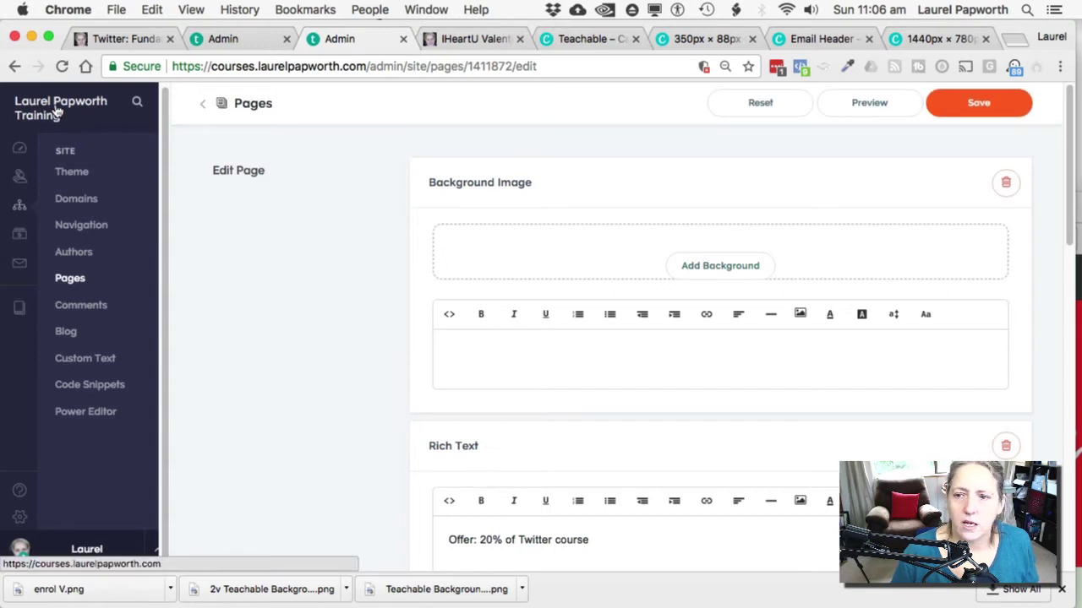
click(860, 107)
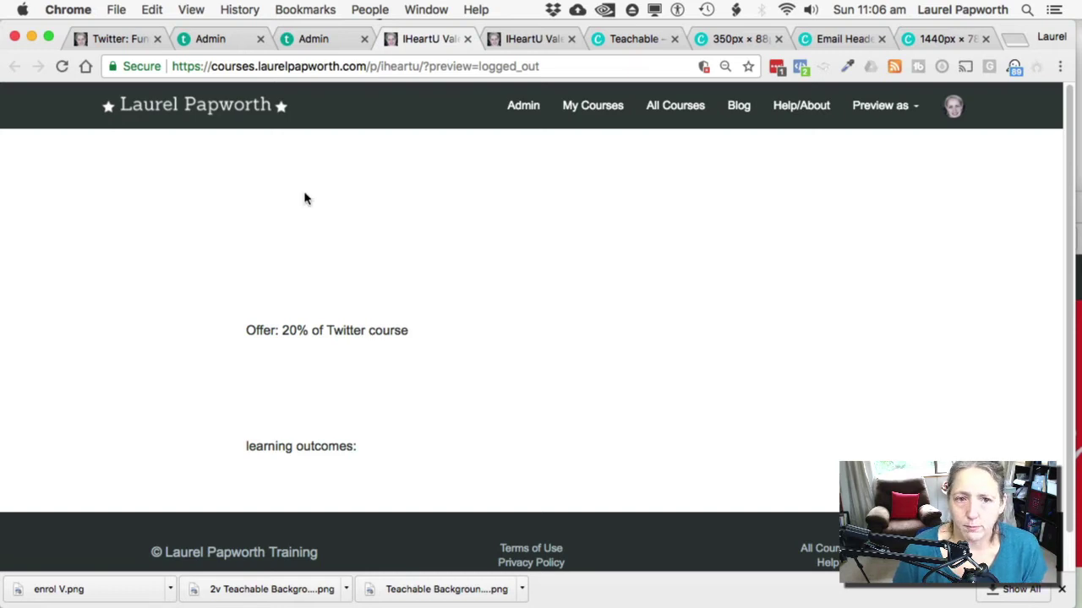
click(316, 41)
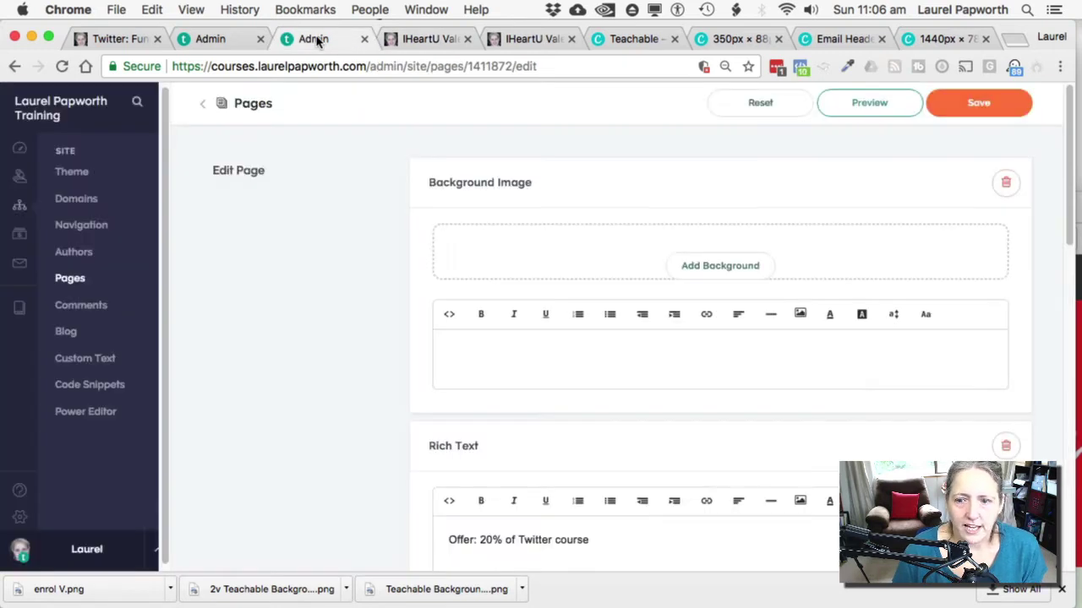
Step: Start adding a background to the Background Image block, then switch to Canva and review the flower designs in the 1440 x 780 Teachable Background Hero file
click(719, 268)
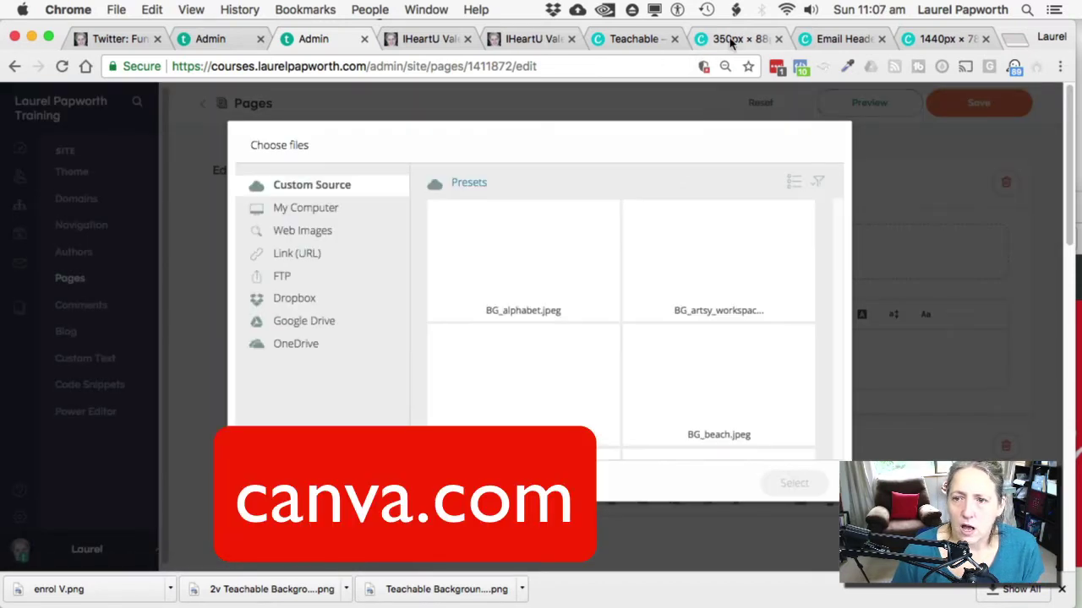
click(635, 39)
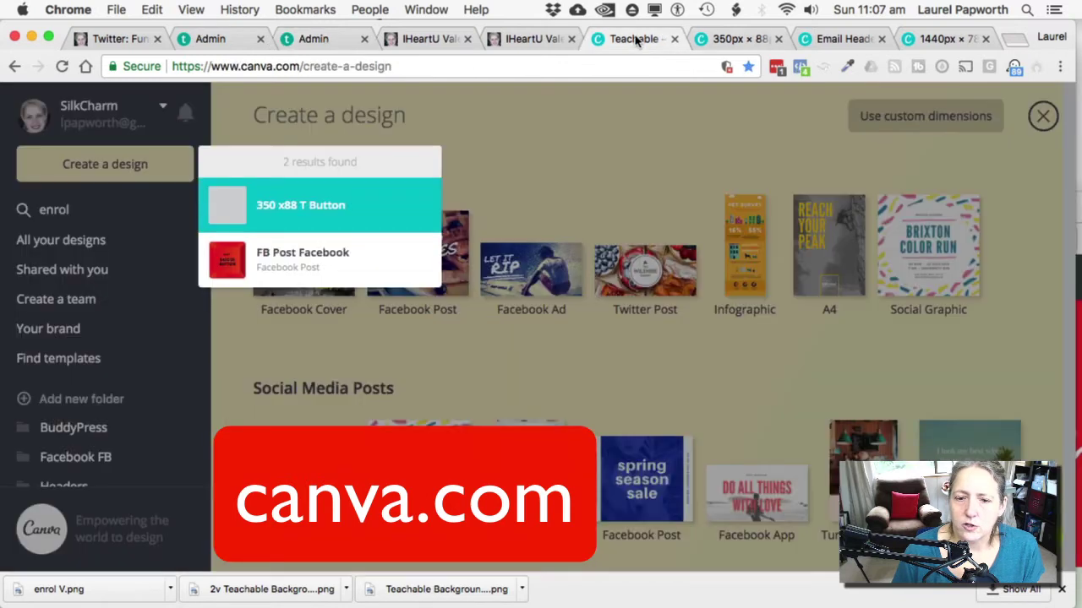
click(543, 154)
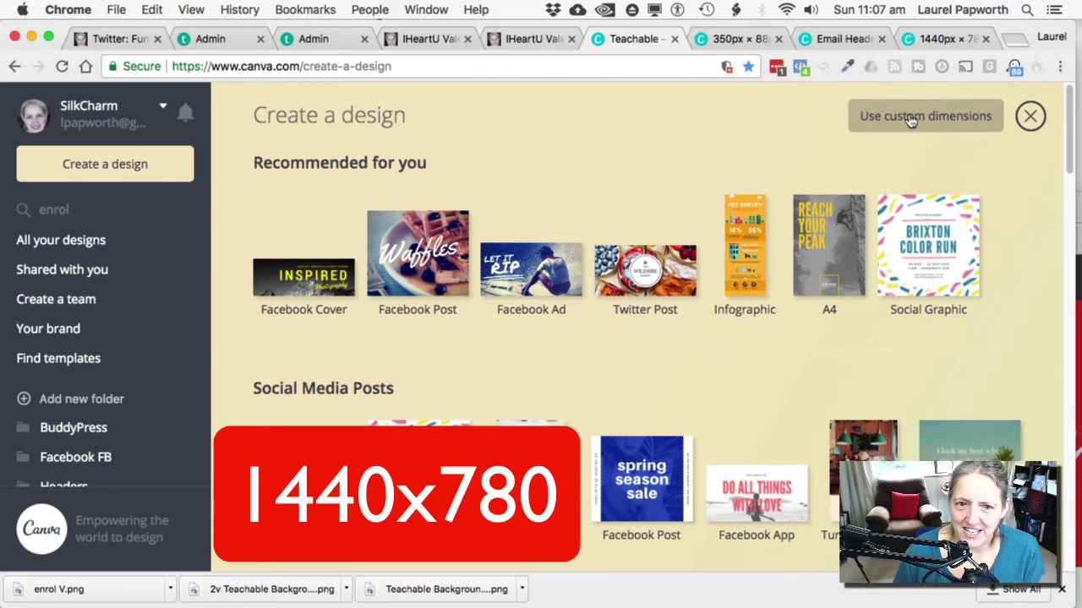
click(933, 40)
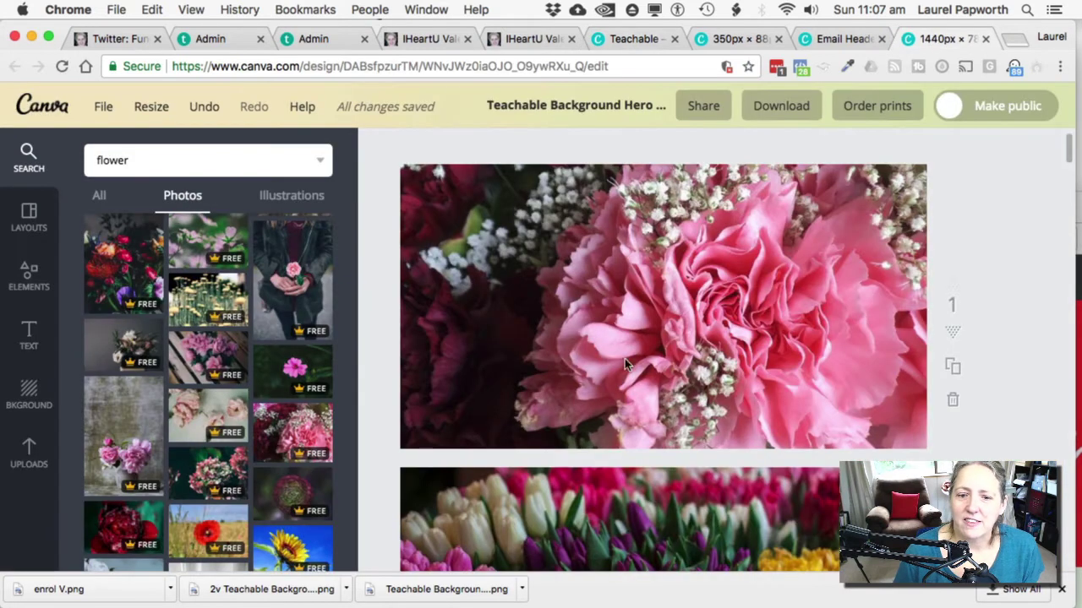
scroll(806, 335, down, 8)
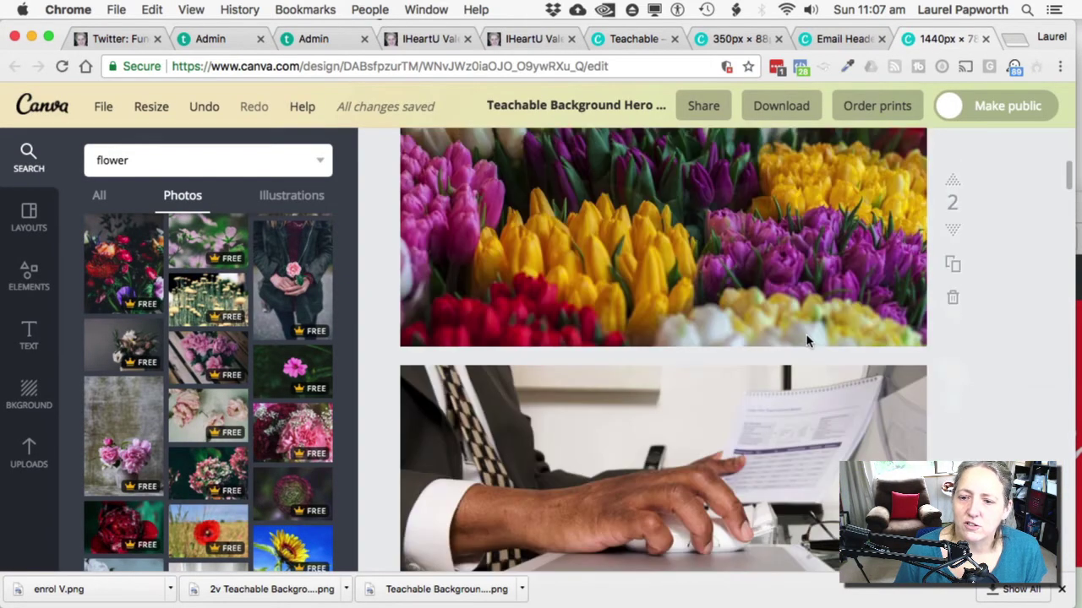
scroll(806, 335, up, 8)
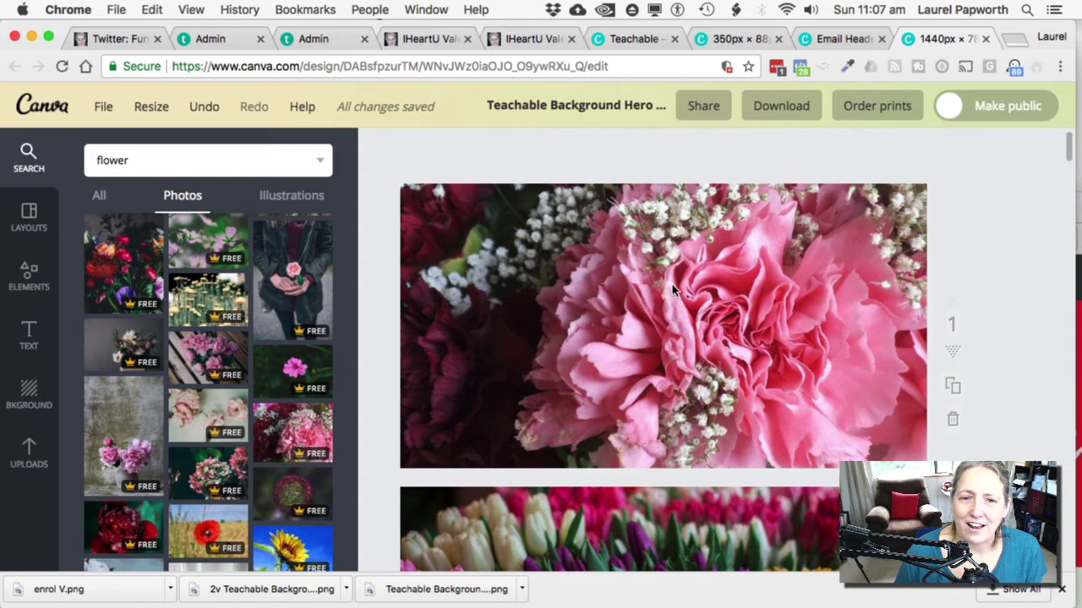
Step: Back in the Teachable page editor, upload "Teachable Background Hero 1440 x 780.png" from the Desktop as the top block's background
click(316, 39)
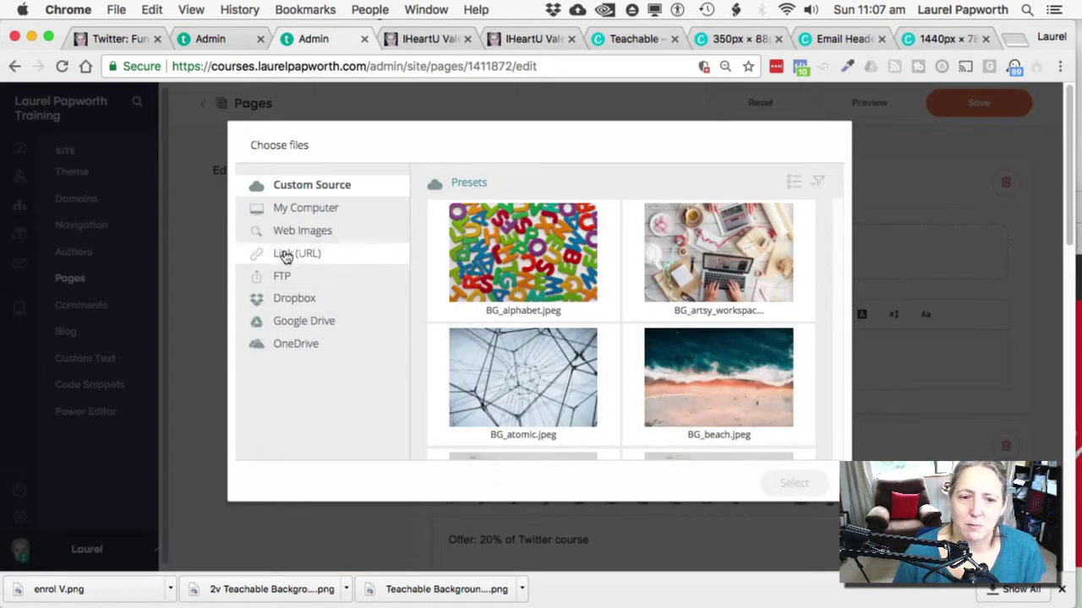
click(292, 218)
click(640, 360)
click(221, 132)
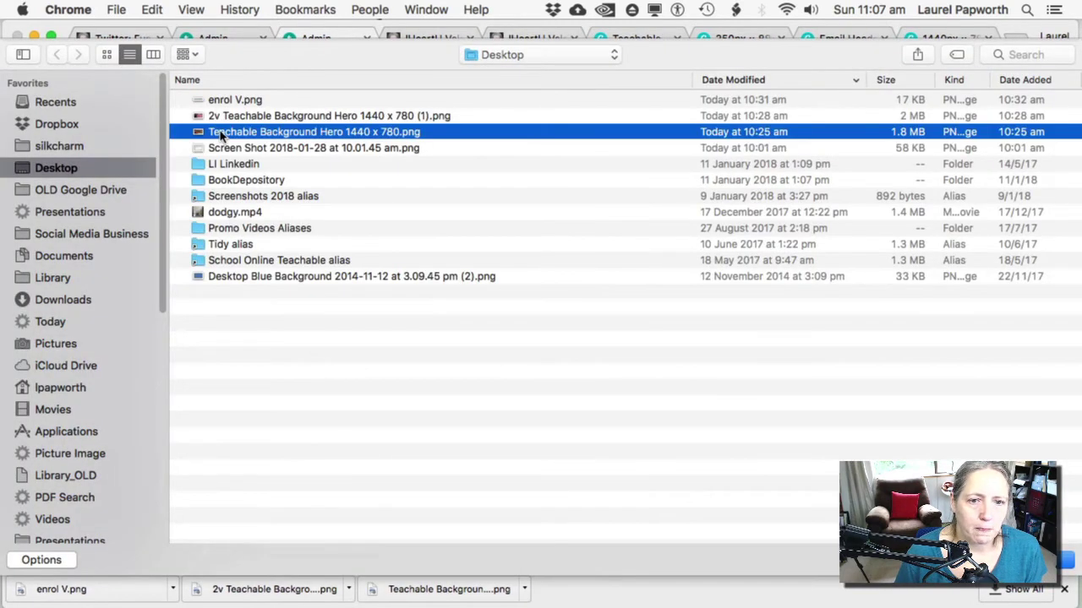
key(Return)
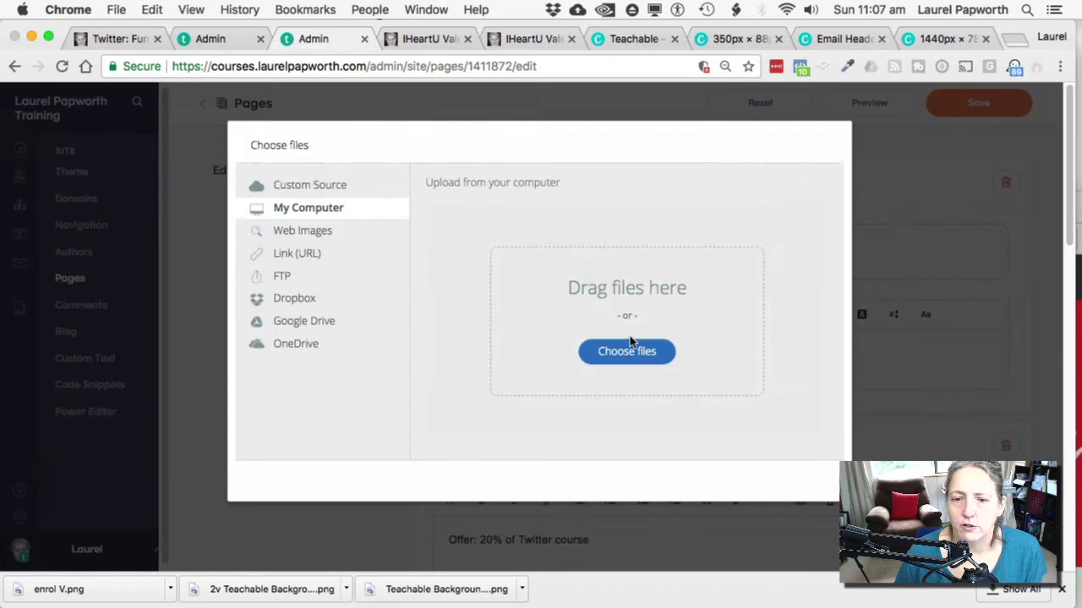
click(790, 482)
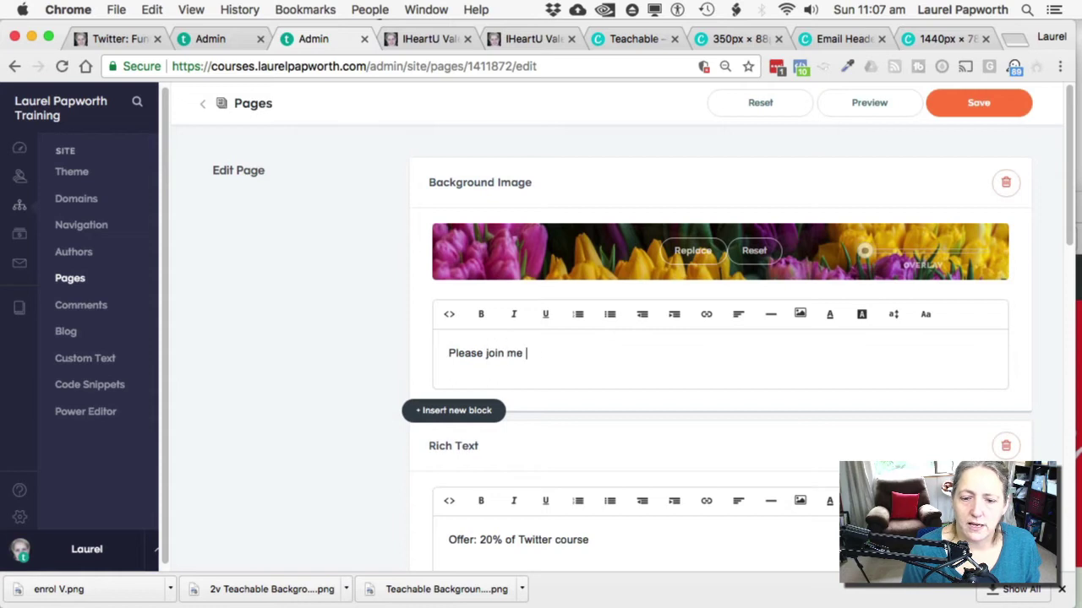
Step: Enter "Please join me on Valentines Day" in the top background block and format it as white, larger, centred text
text(ines Day)
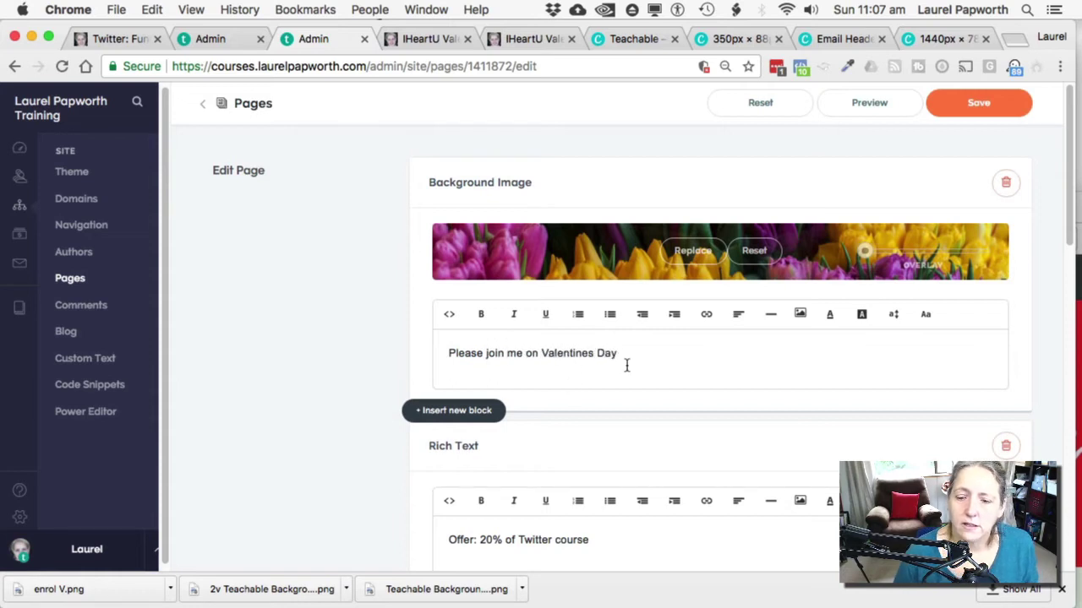
drag(627, 356, 331, 348)
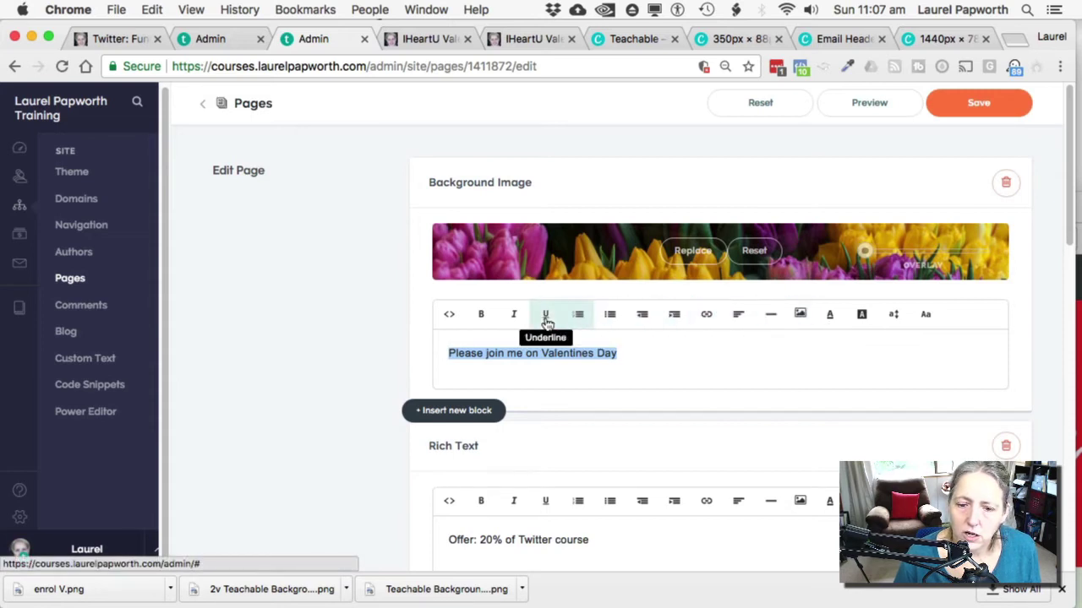
click(830, 314)
click(823, 338)
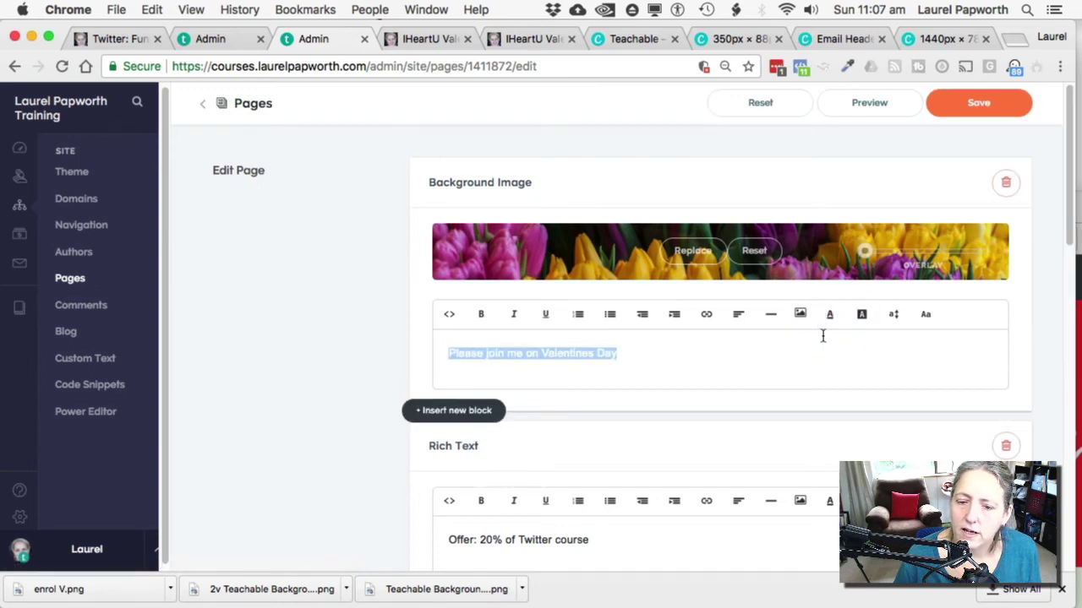
click(893, 314)
click(902, 444)
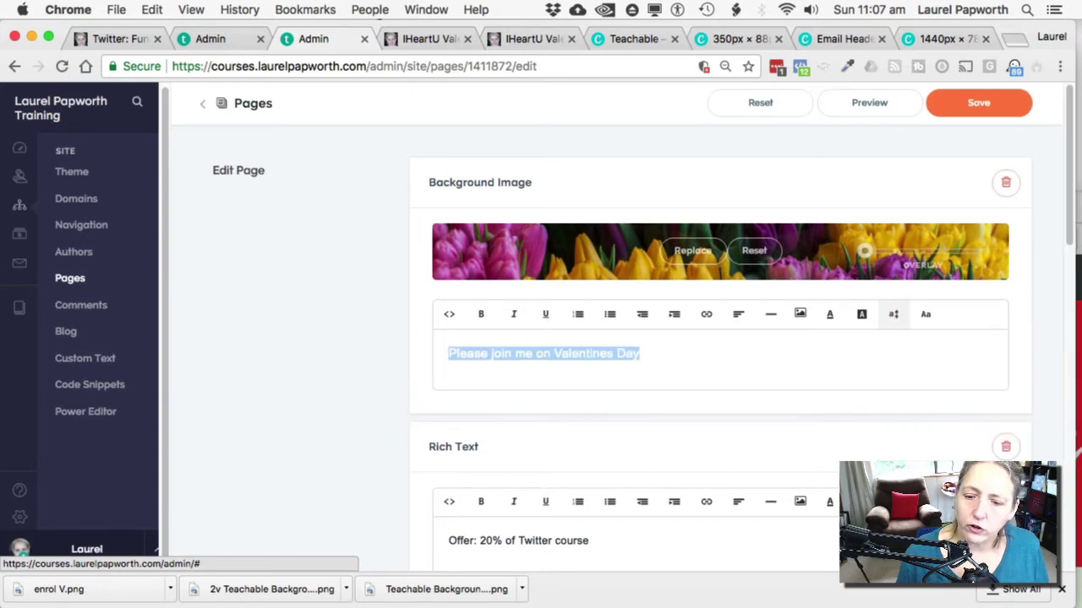
click(737, 314)
click(763, 377)
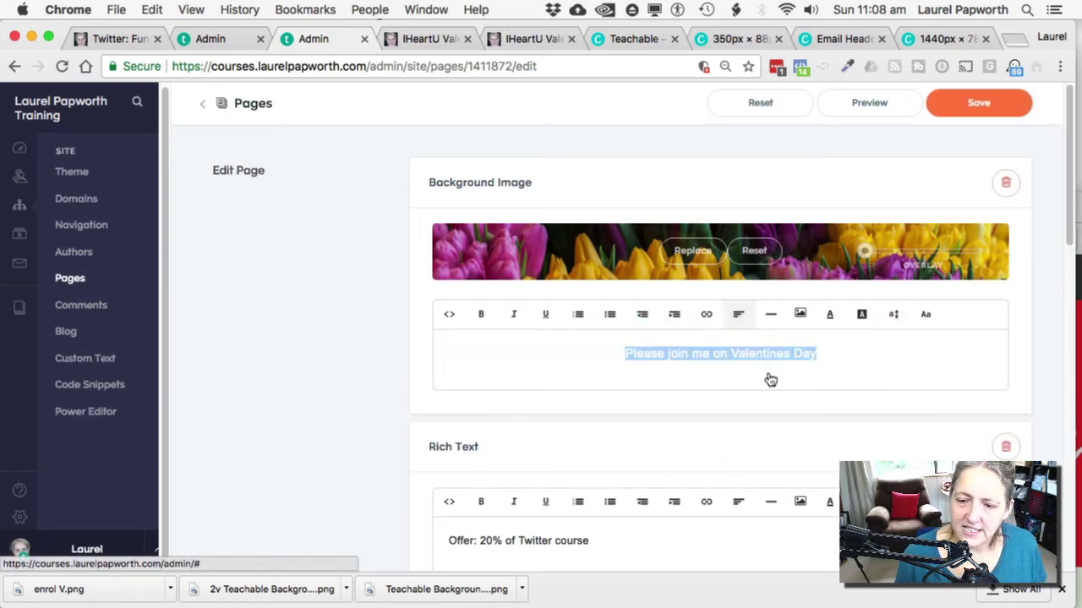
Step: Save the page and reload the IHeartU Valentines preview to check the tulip banner with its text
click(969, 105)
click(428, 39)
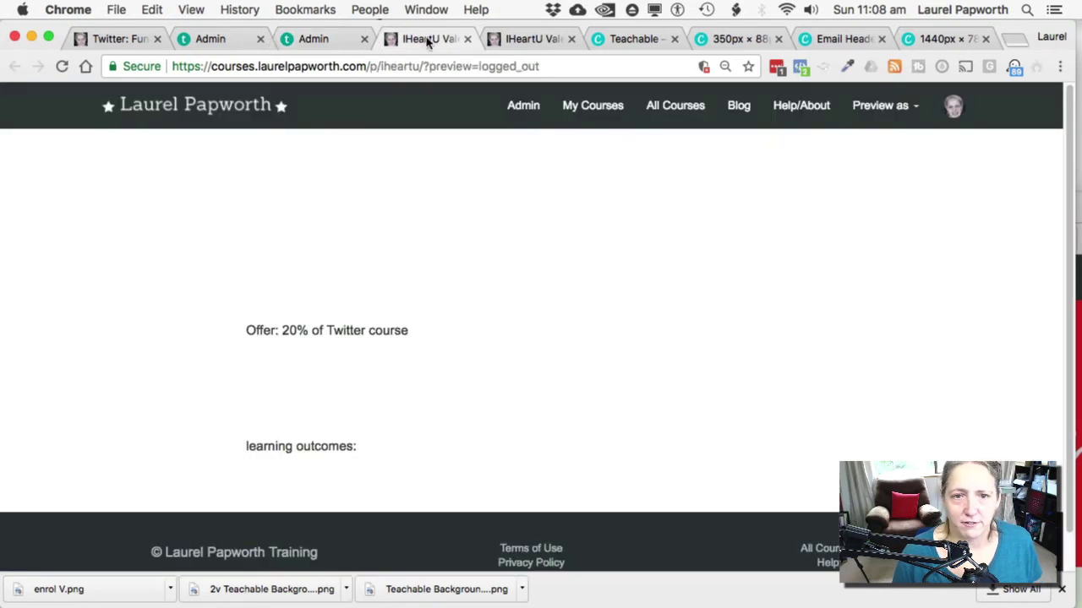
click(421, 66)
key(Return)
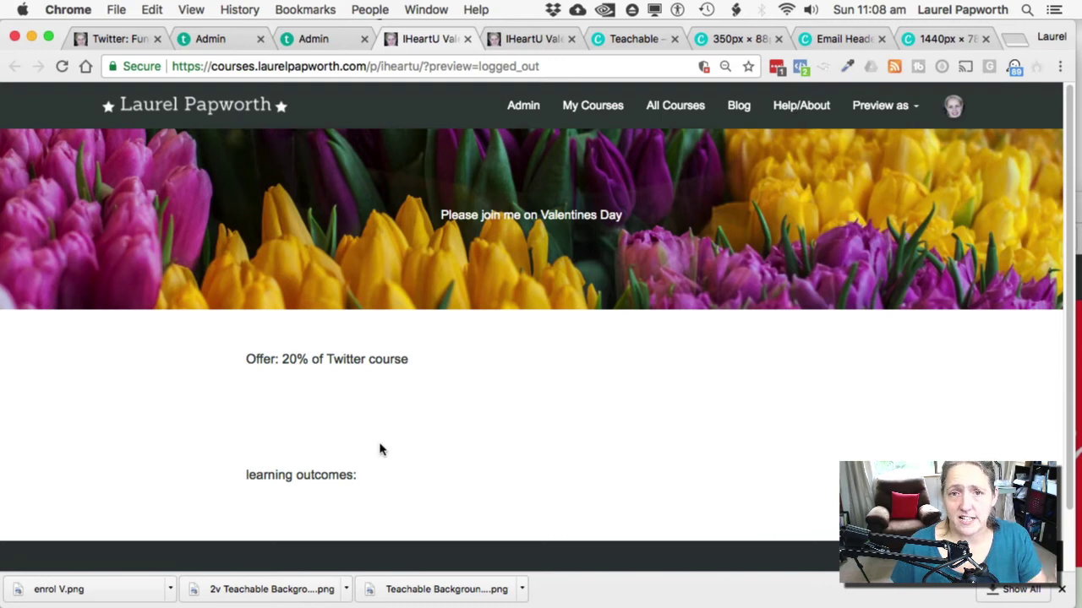
Step: Return to the page editor and insert a second Background Image block between the offer text and the learning outcomes text
click(222, 41)
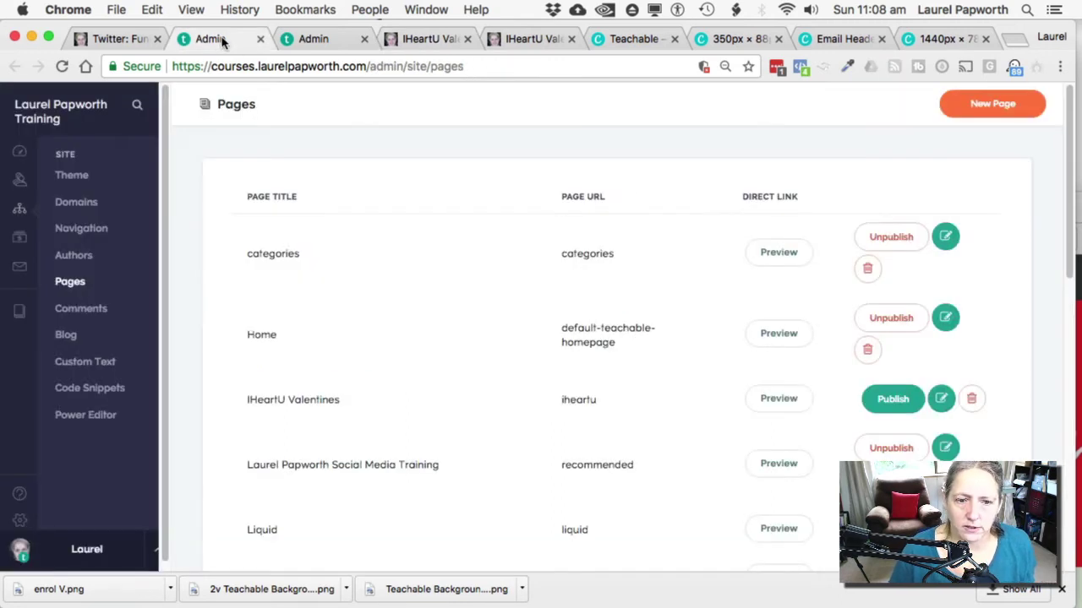
click(321, 39)
scroll(346, 445, down, 2)
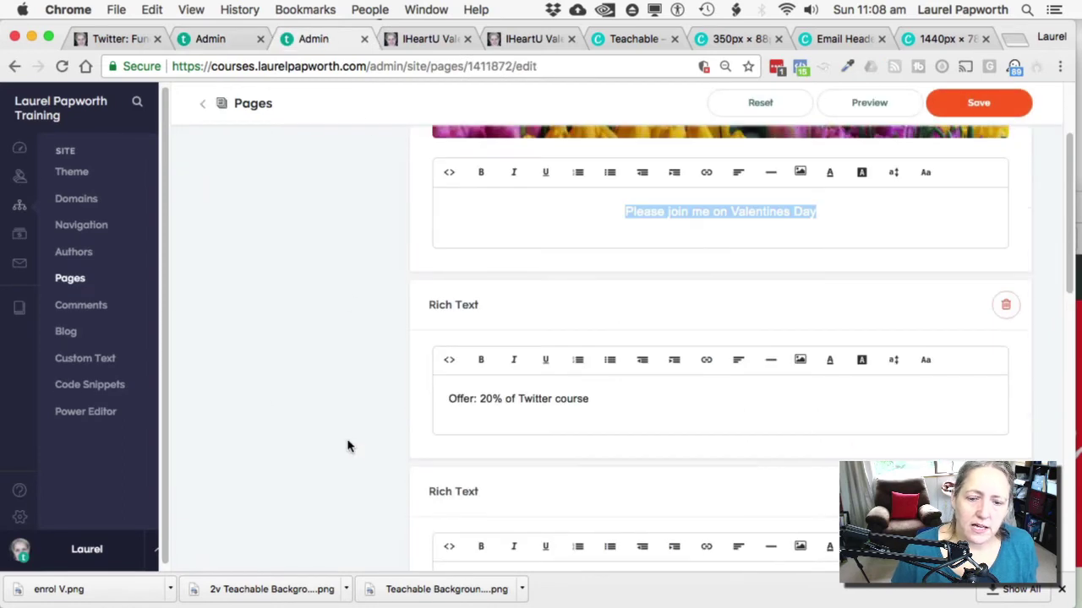
scroll(363, 423, down, 2)
click(455, 357)
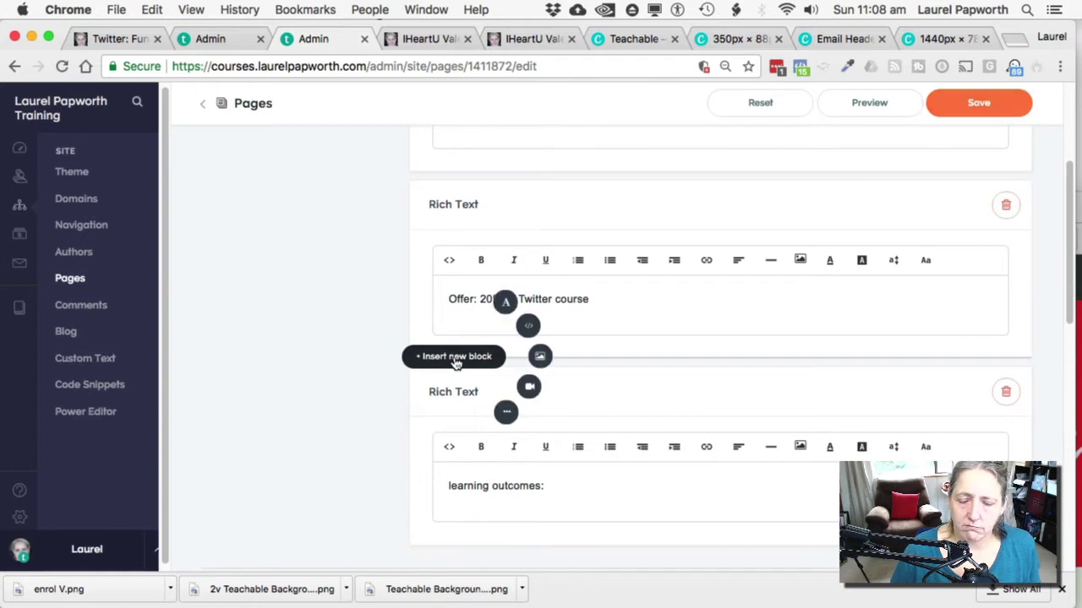
click(541, 357)
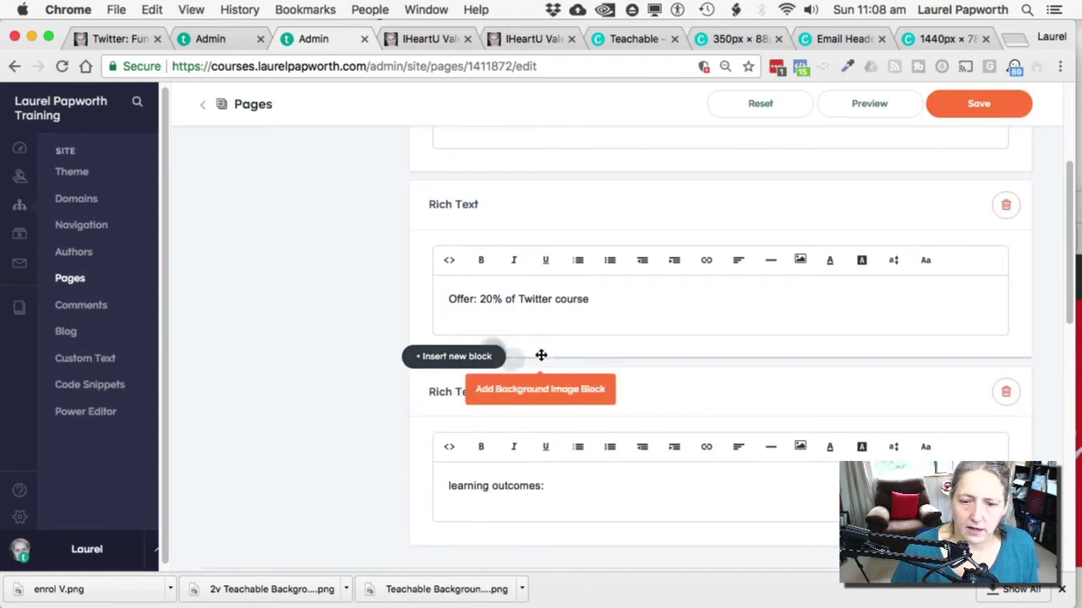
Step: Upload "2v Teachable Background Hero 1440 x 780 (1).png" from the Desktop as the second block's background
click(758, 484)
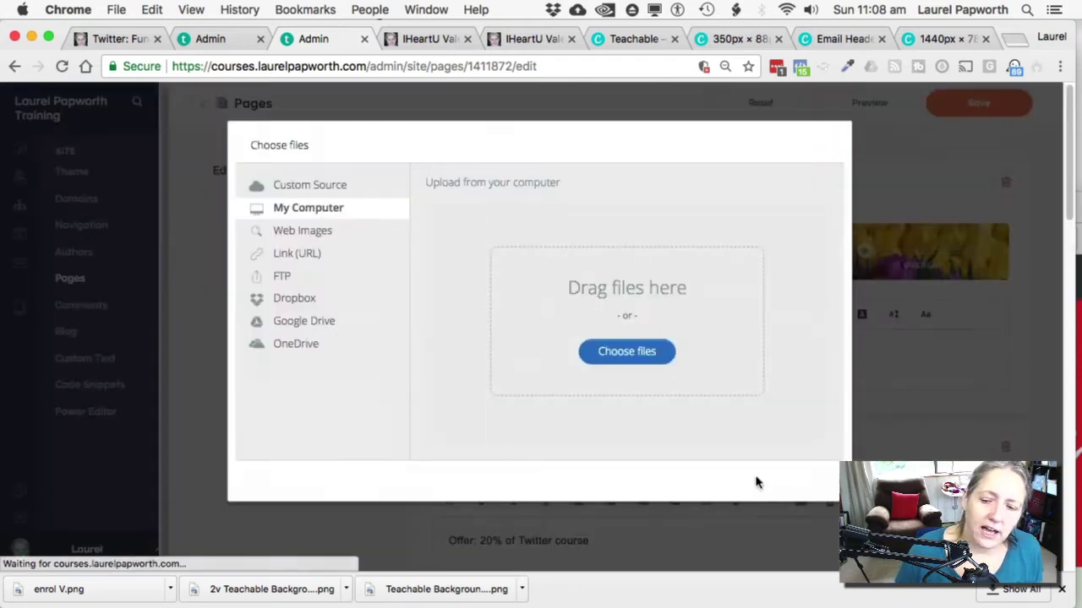
click(300, 185)
click(298, 209)
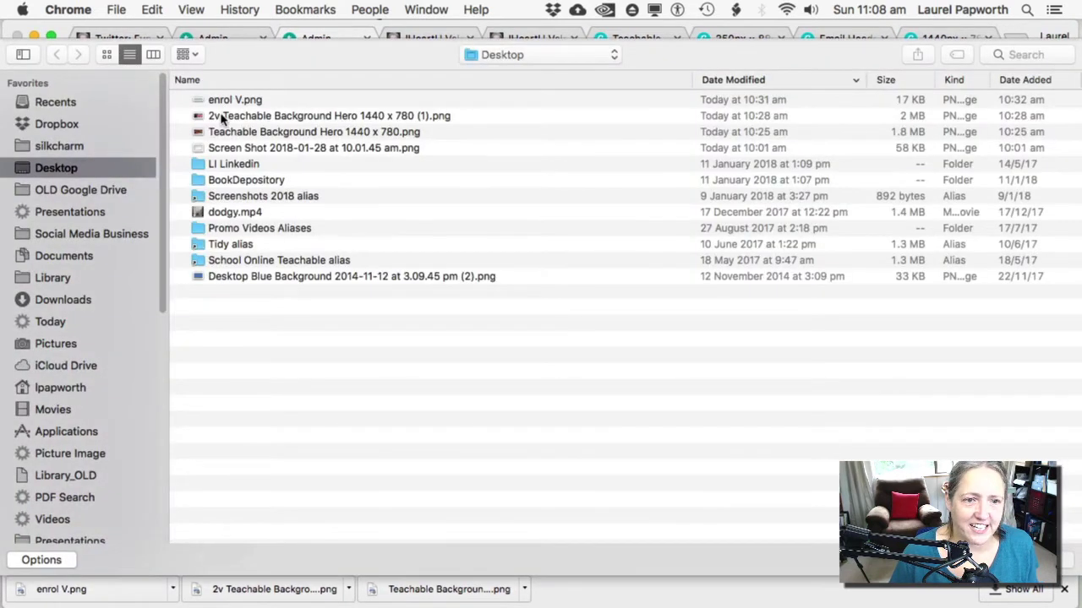
click(221, 115)
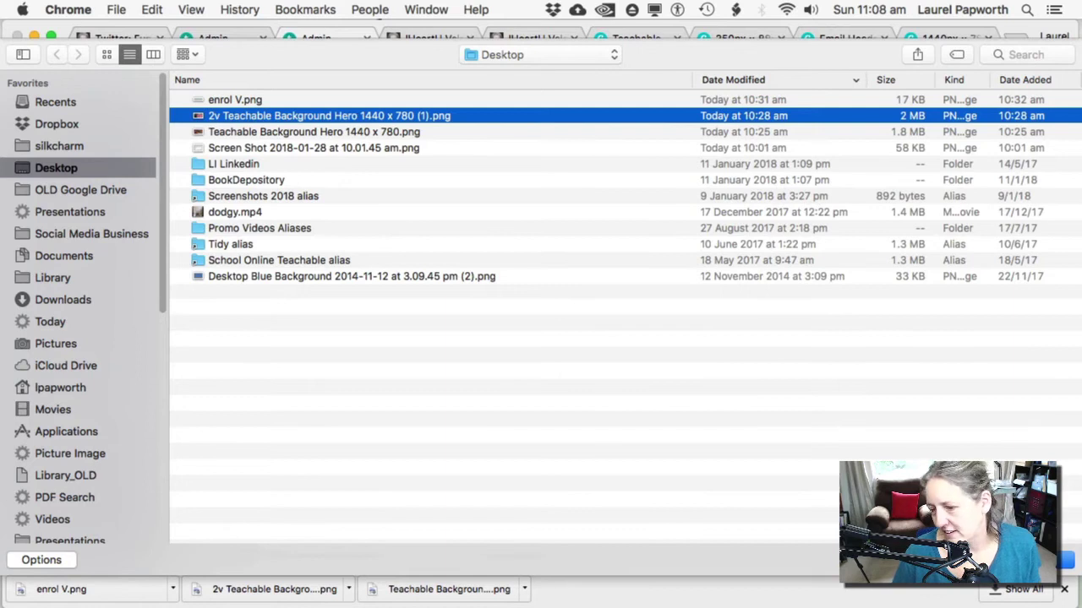
key(Return)
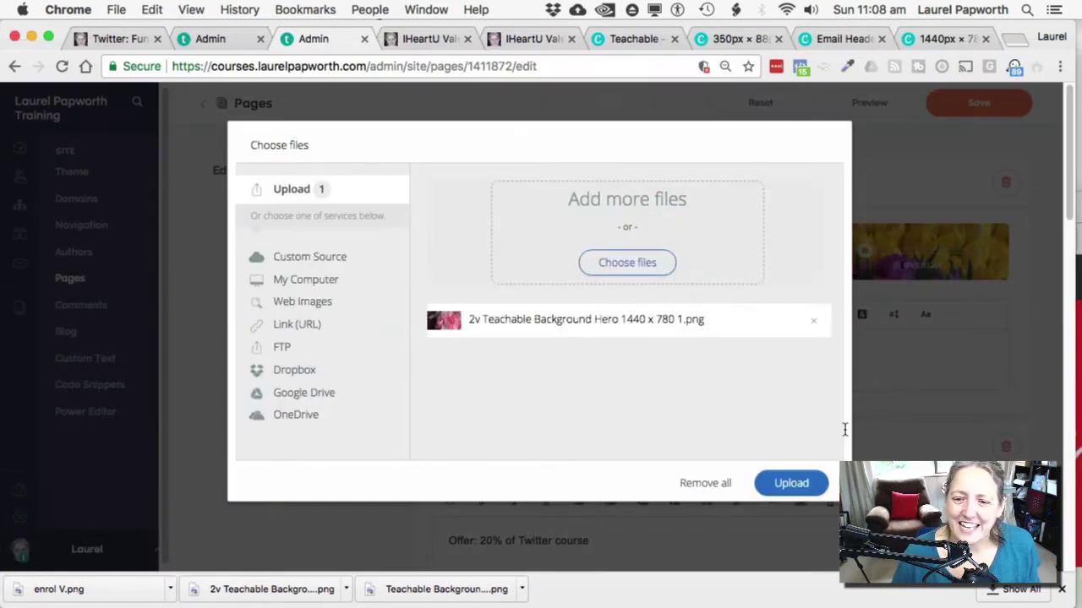
click(795, 486)
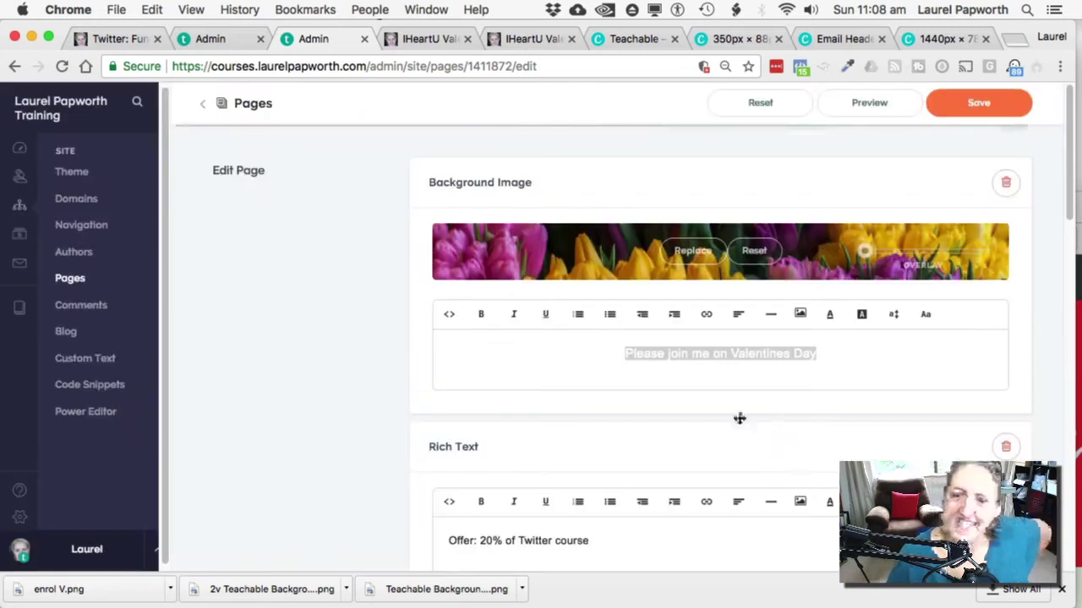
Step: Check the new background block in the editor, then reload the page preview and review both flower banners and the text between them
click(321, 342)
scroll(321, 343, down, 4)
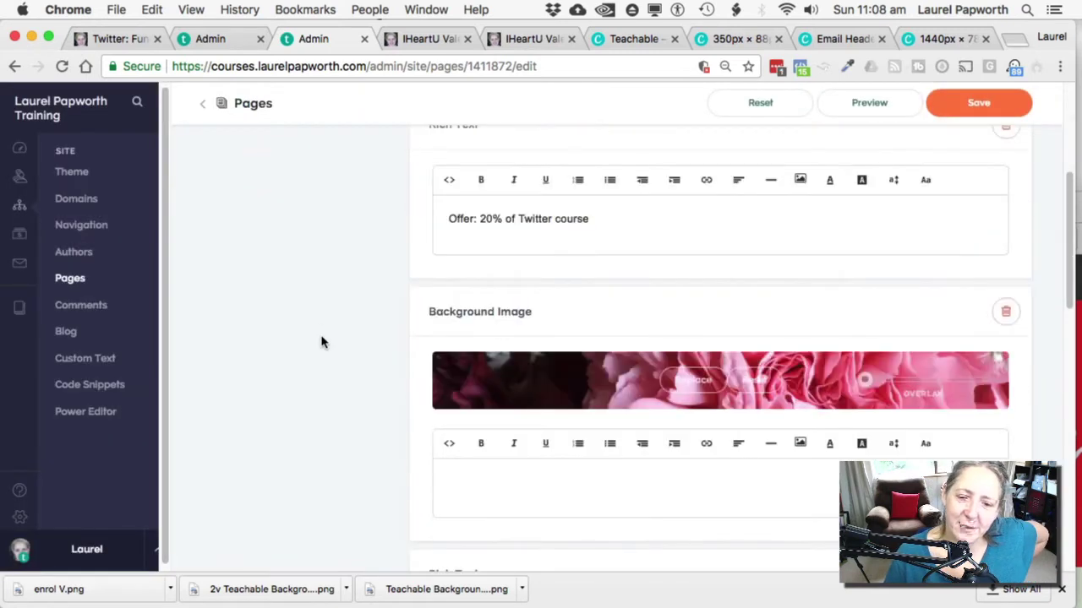
click(414, 39)
click(375, 61)
key(Return)
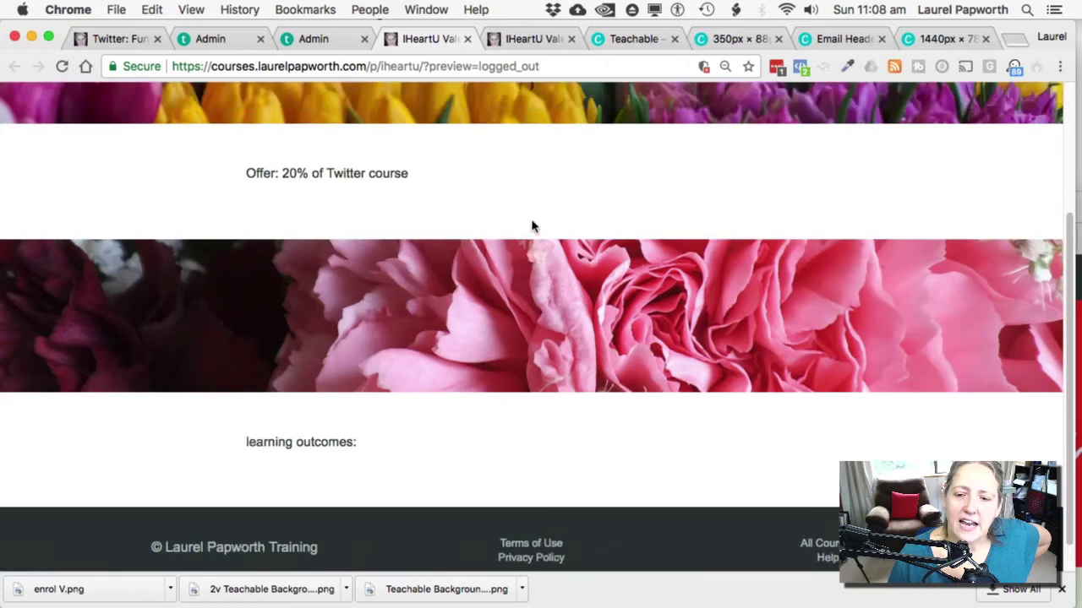
scroll(562, 214, down, 1)
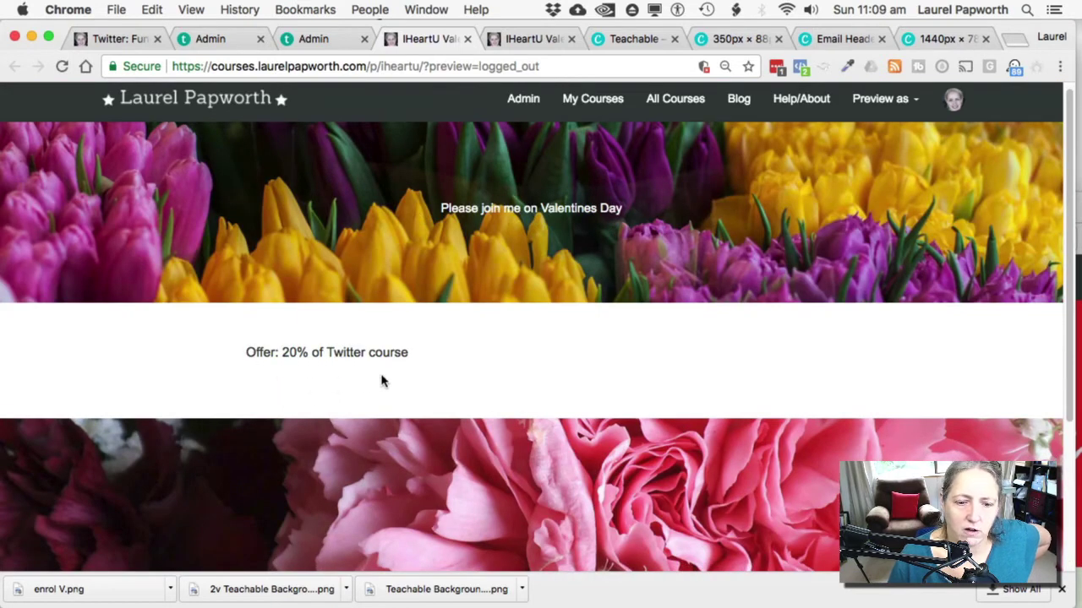
scroll(382, 380, down, 5)
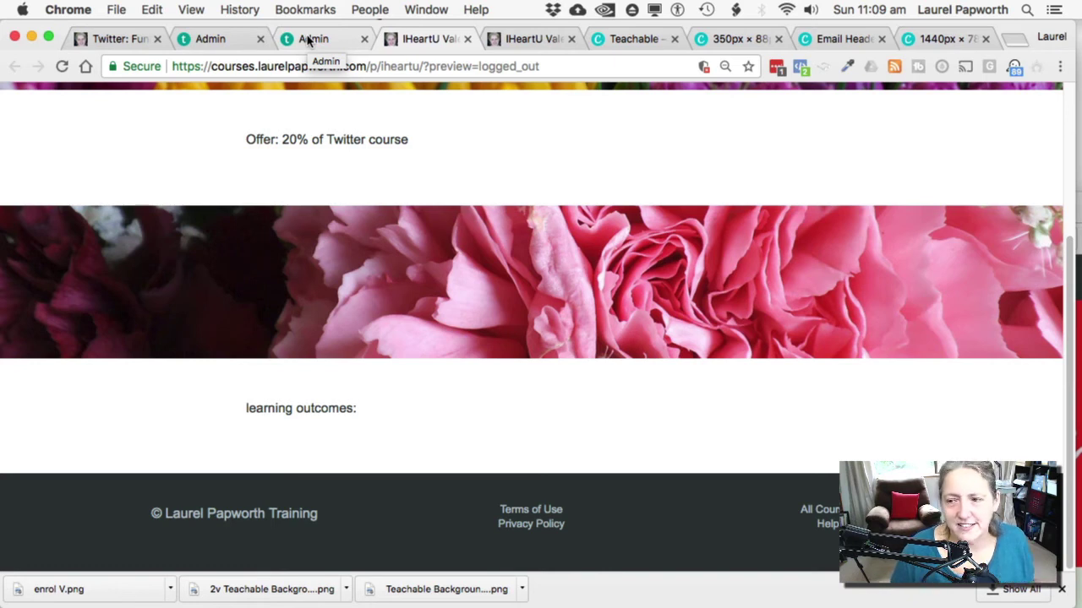
scroll(395, 193, up, 5)
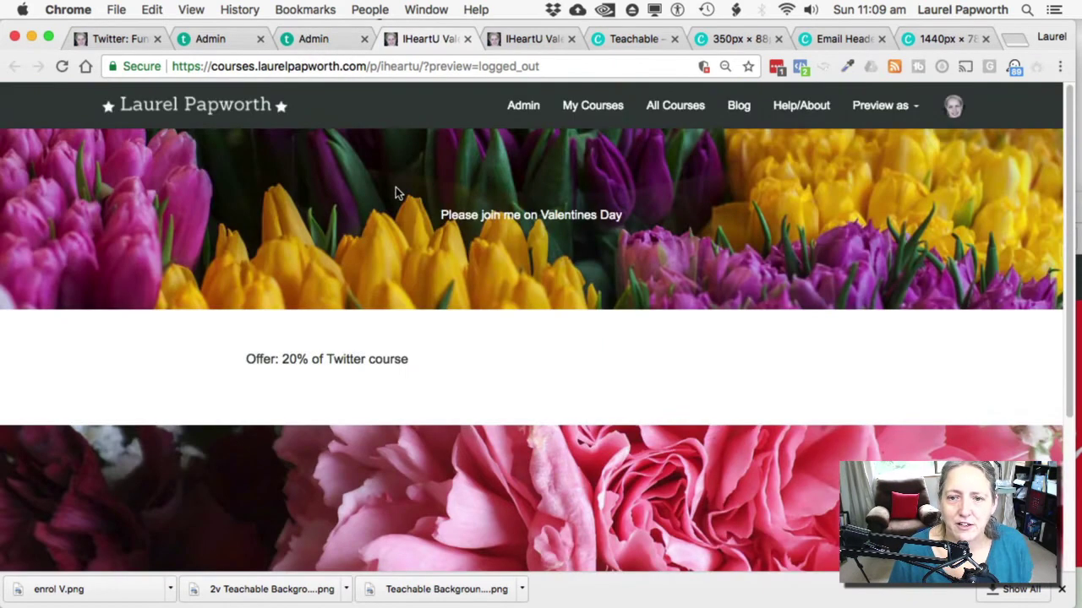
scroll(336, 177, down, 4)
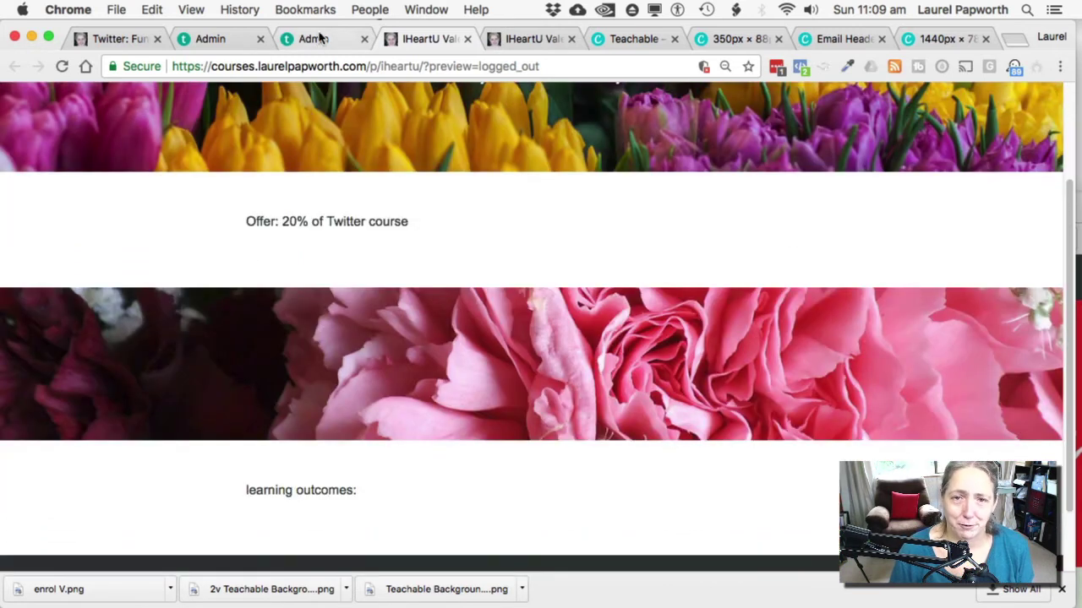
Step: Compare the background and text blocks in the editor with the top banner of the page preview
click(319, 39)
scroll(330, 251, down, 2)
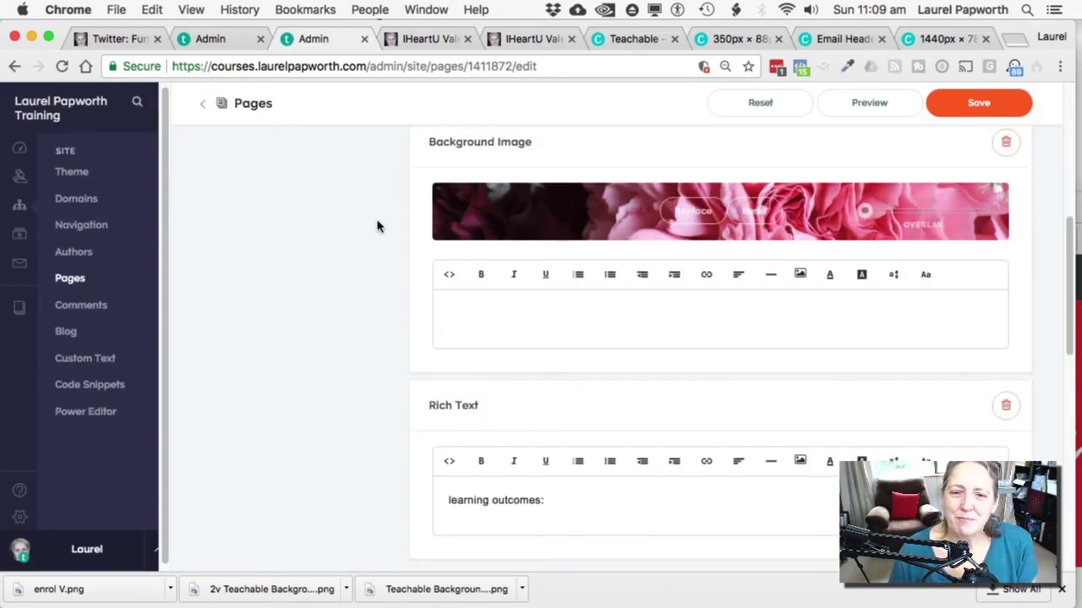
scroll(490, 195, up, 5)
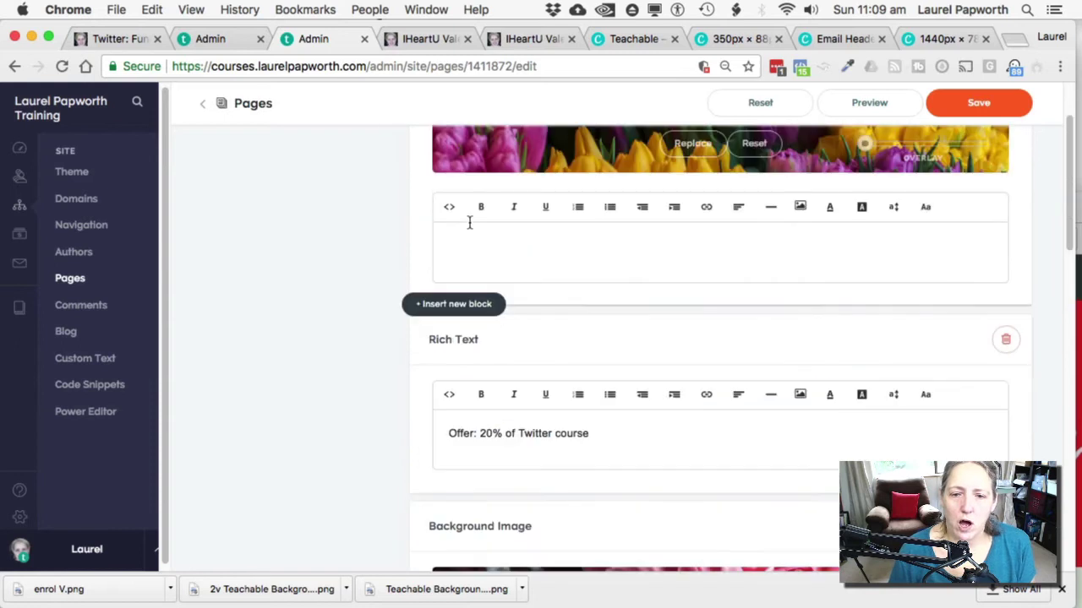
click(415, 39)
scroll(490, 229, up, 4)
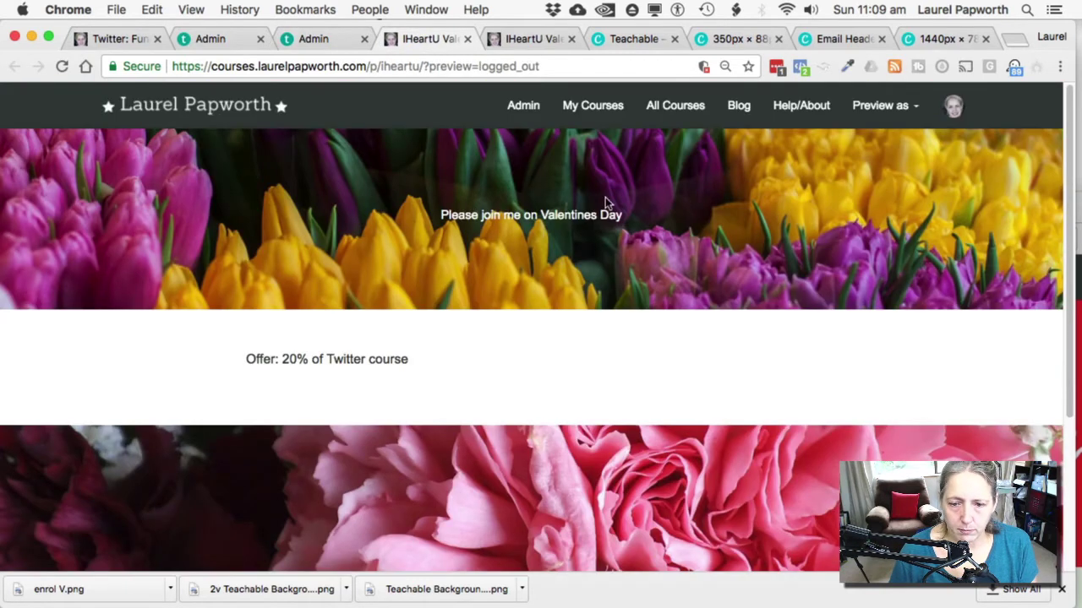
Step: Review the lower part of the page preview, then insert a new Rich Text block below the learning outcomes text in the page editor
scroll(447, 364, down, 3)
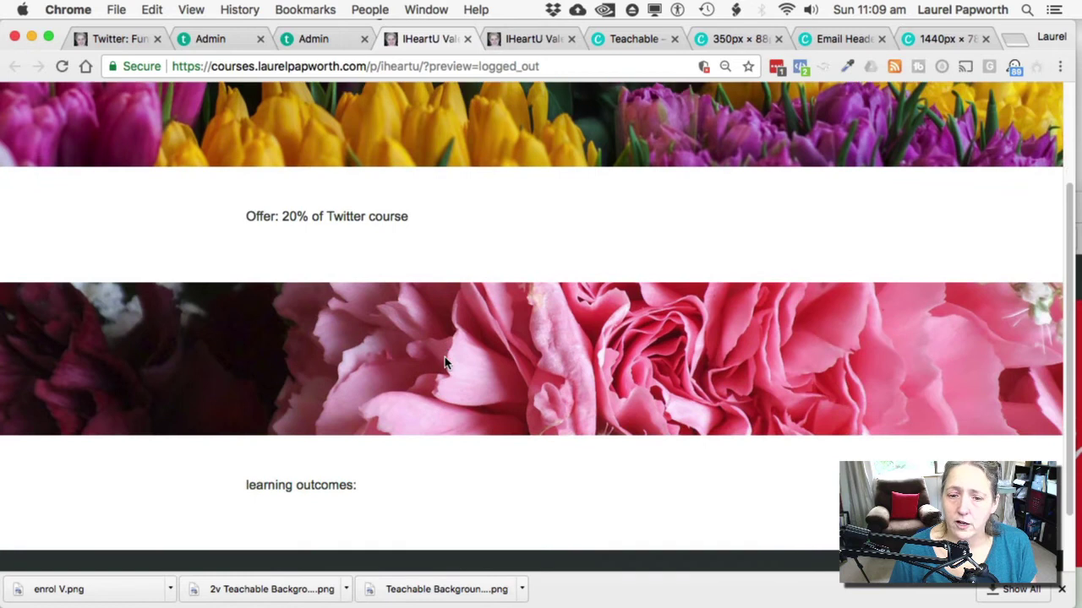
scroll(502, 437, down, 2)
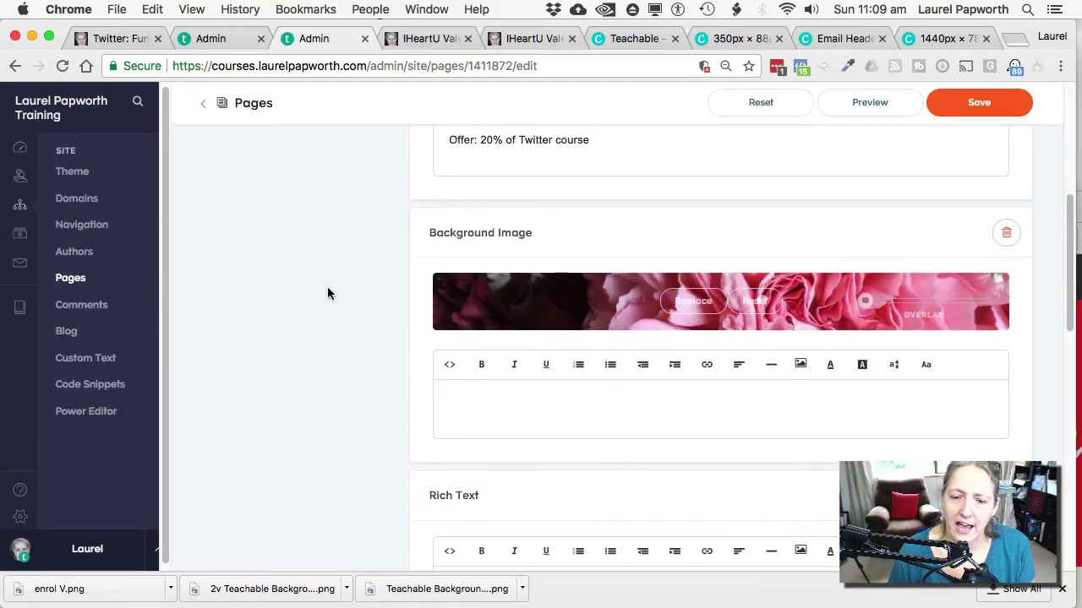
scroll(327, 293, up, 6)
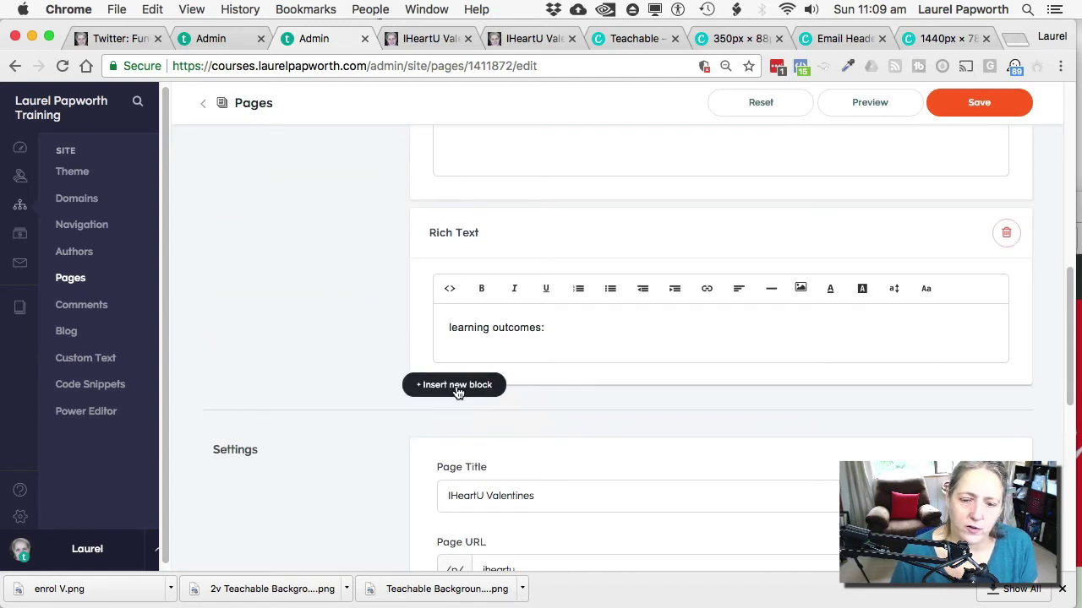
click(457, 389)
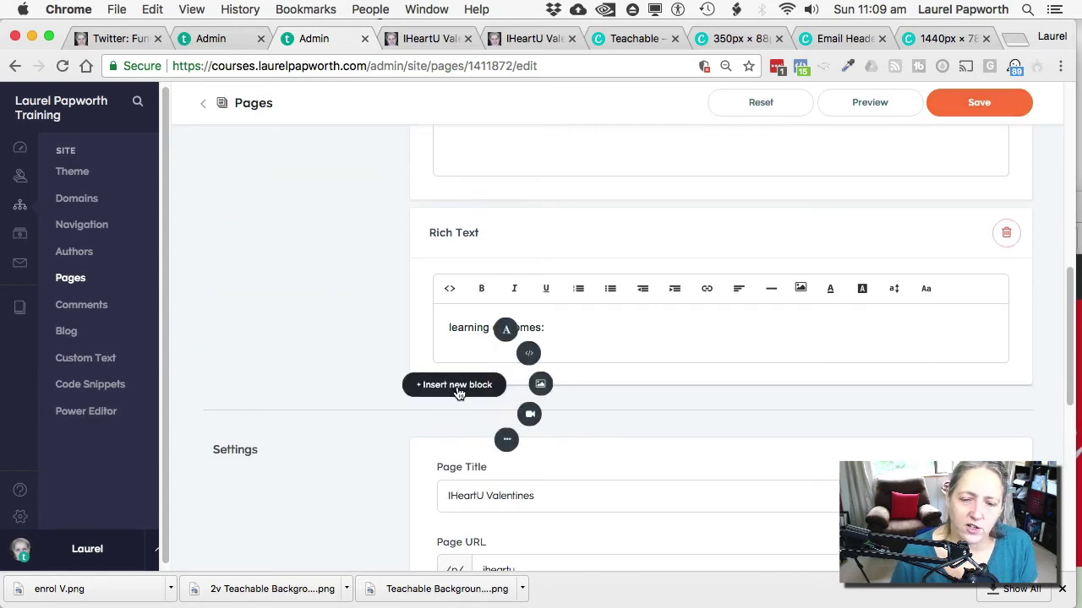
click(505, 332)
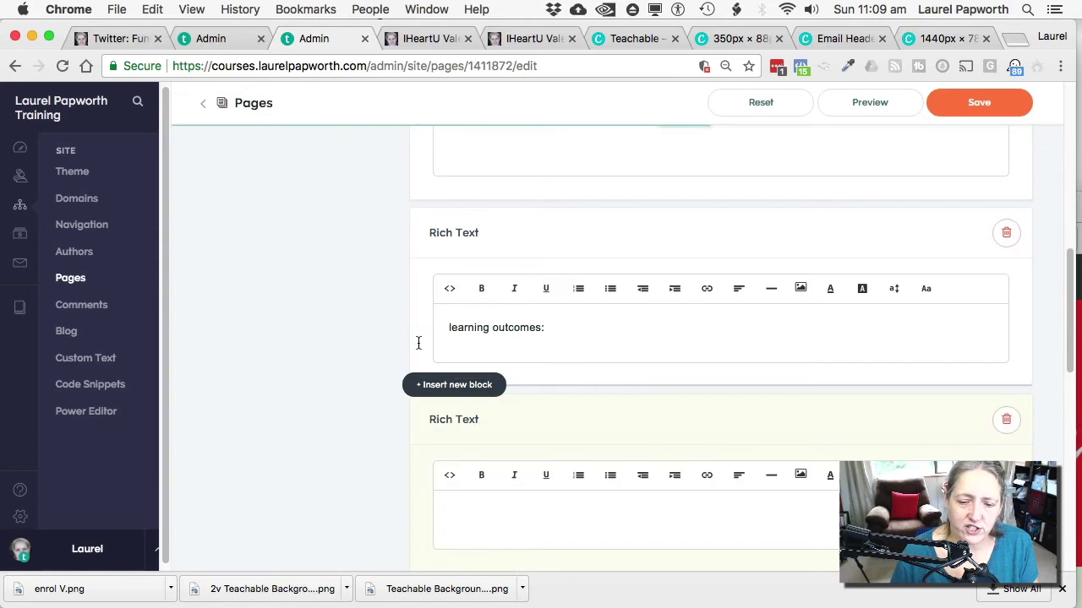
scroll(290, 352, down, 4)
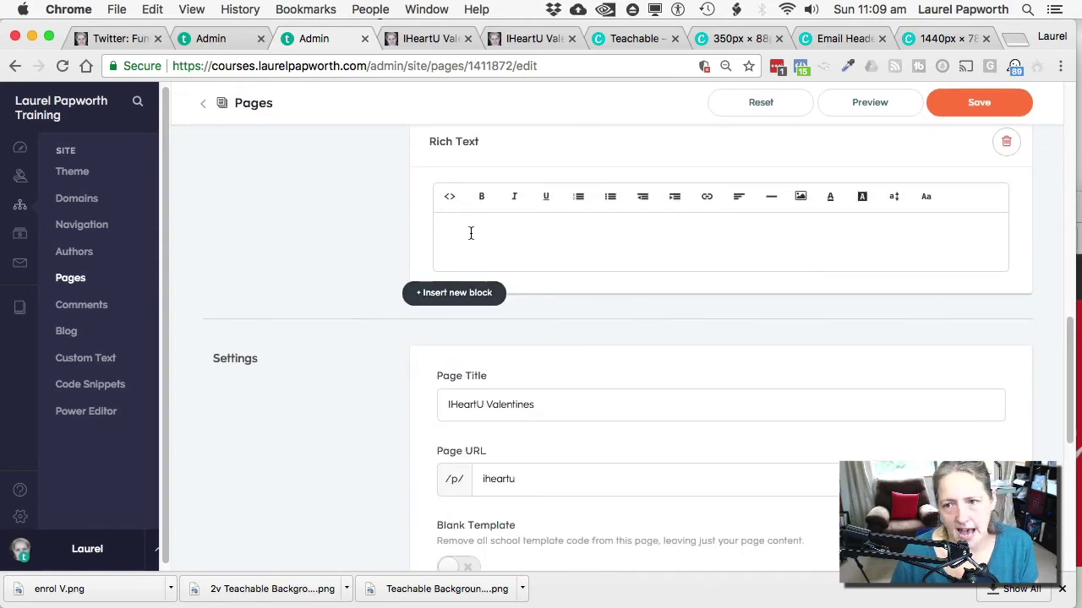
Step: Look over the Canva call-to-action banner and the "350 x88 T Button" enrolment button designs
click(837, 39)
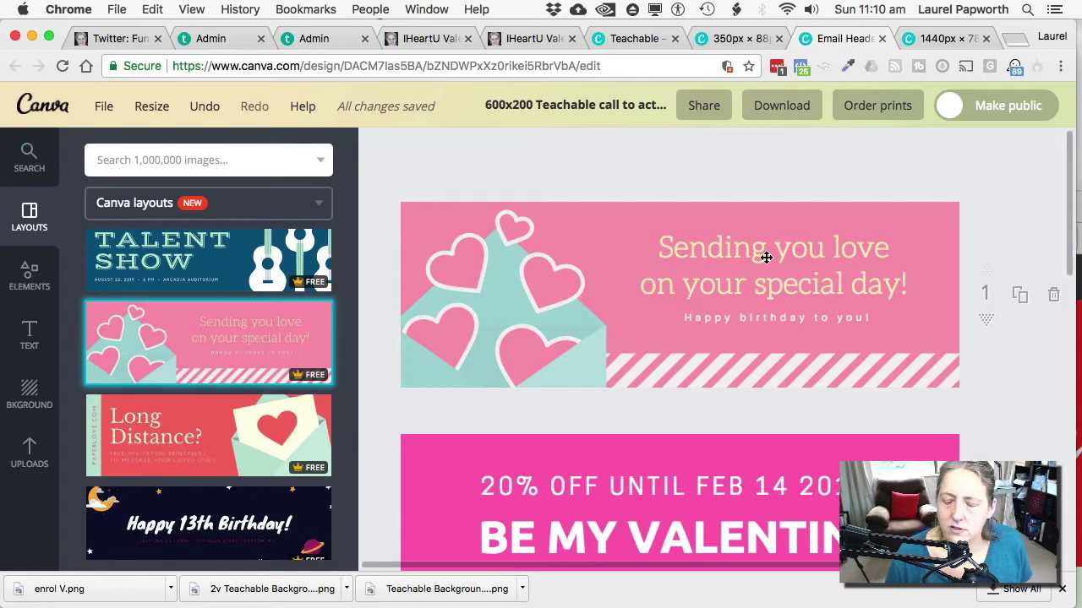
click(722, 39)
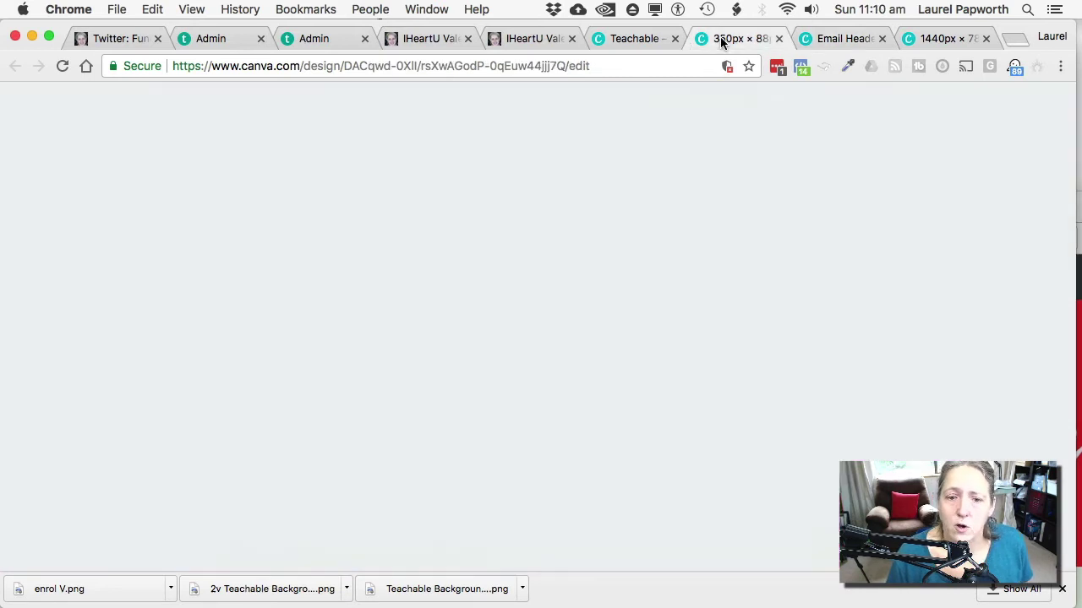
click(755, 254)
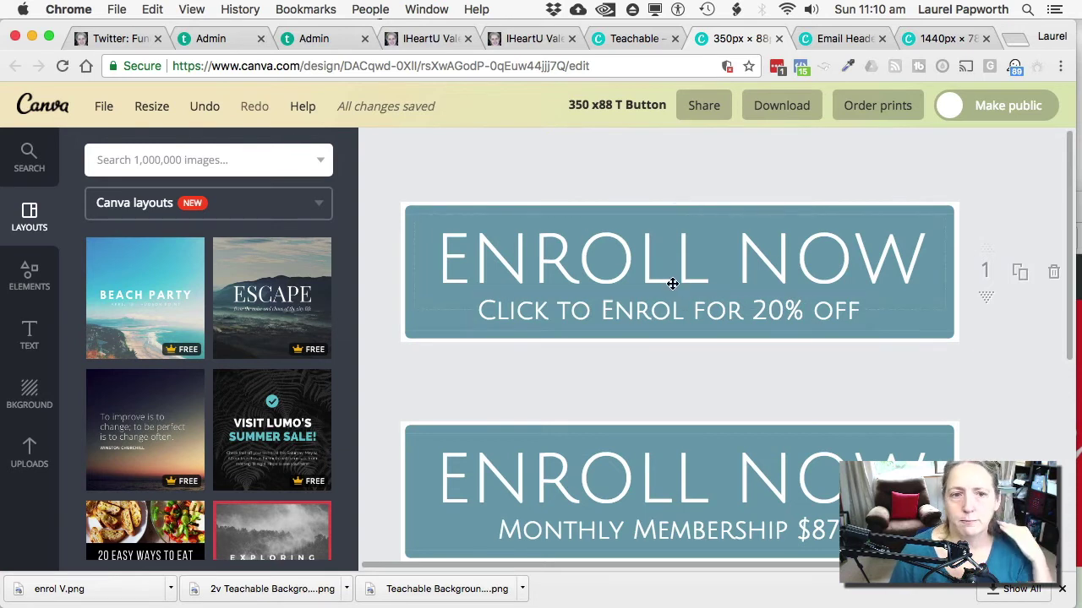
Step: Return to the page editor and insert the image "enrol V.png" from the Desktop into the empty Rich Text block
click(311, 38)
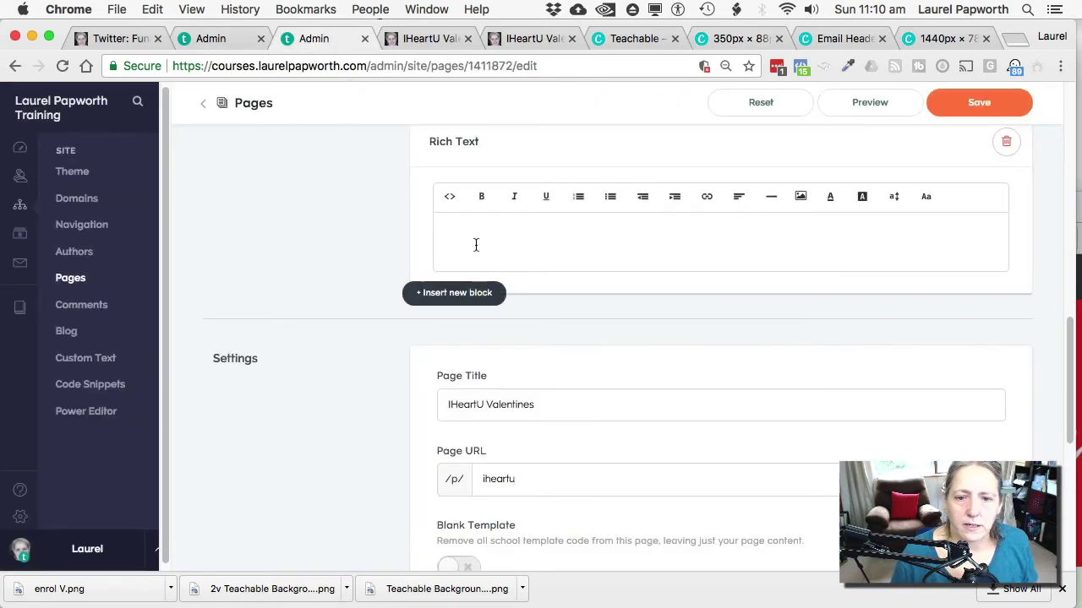
click(801, 197)
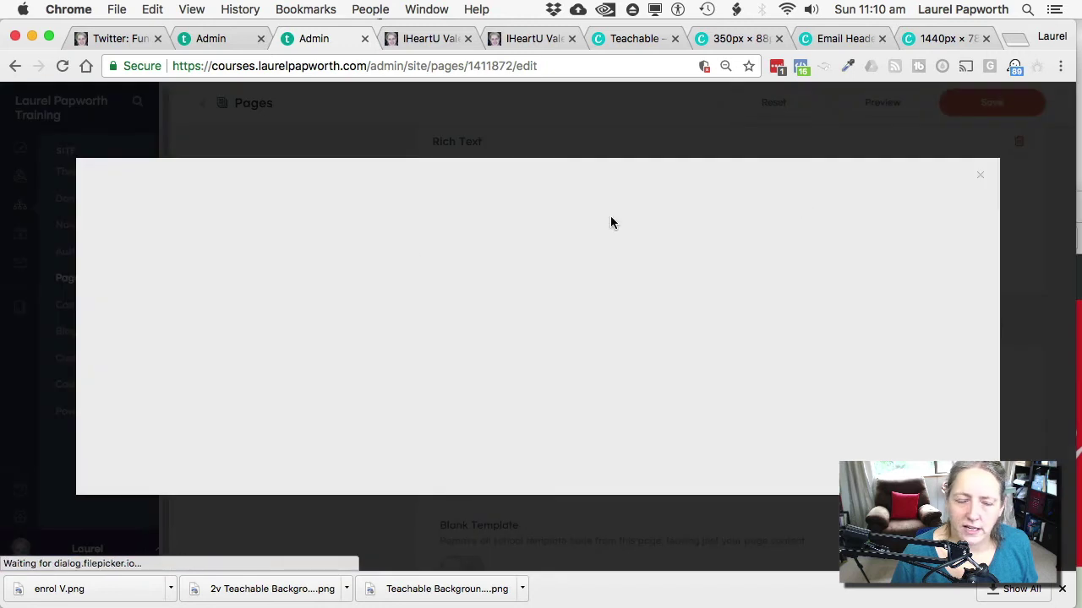
click(644, 359)
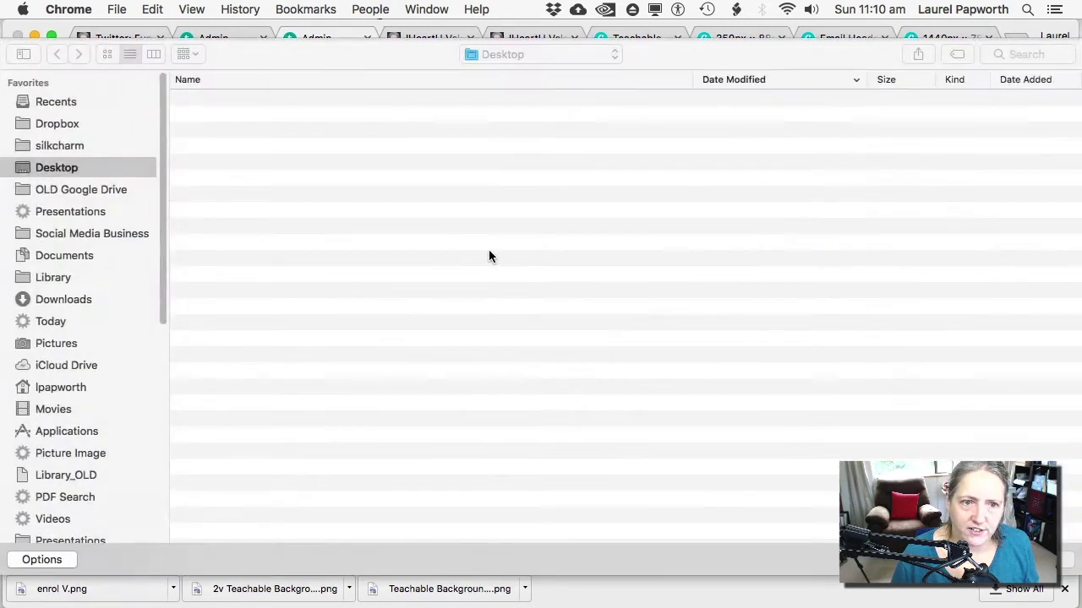
click(285, 99)
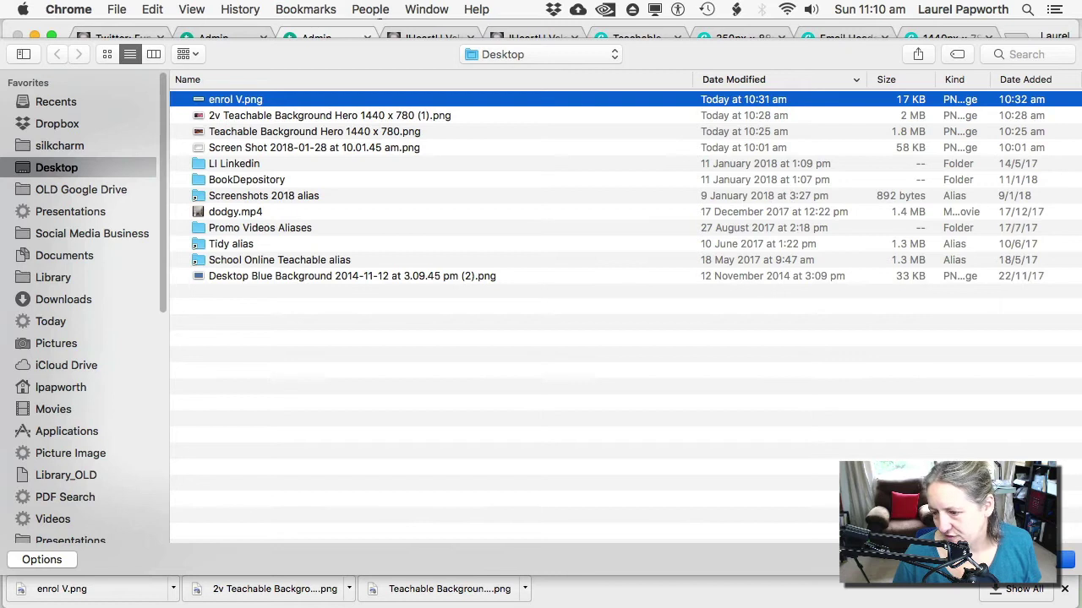
double_click(285, 99)
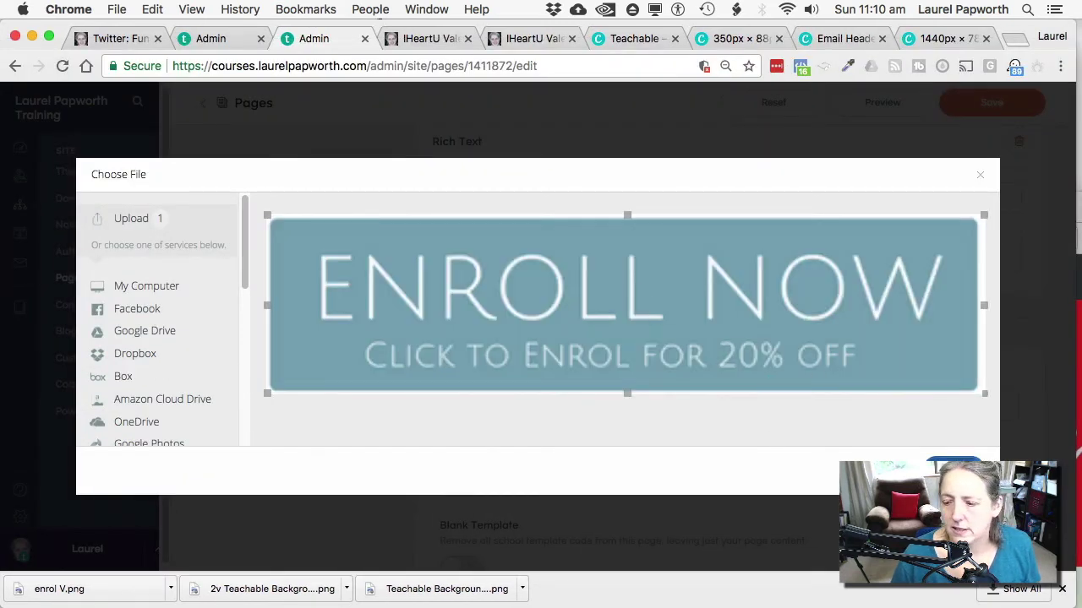
click(953, 470)
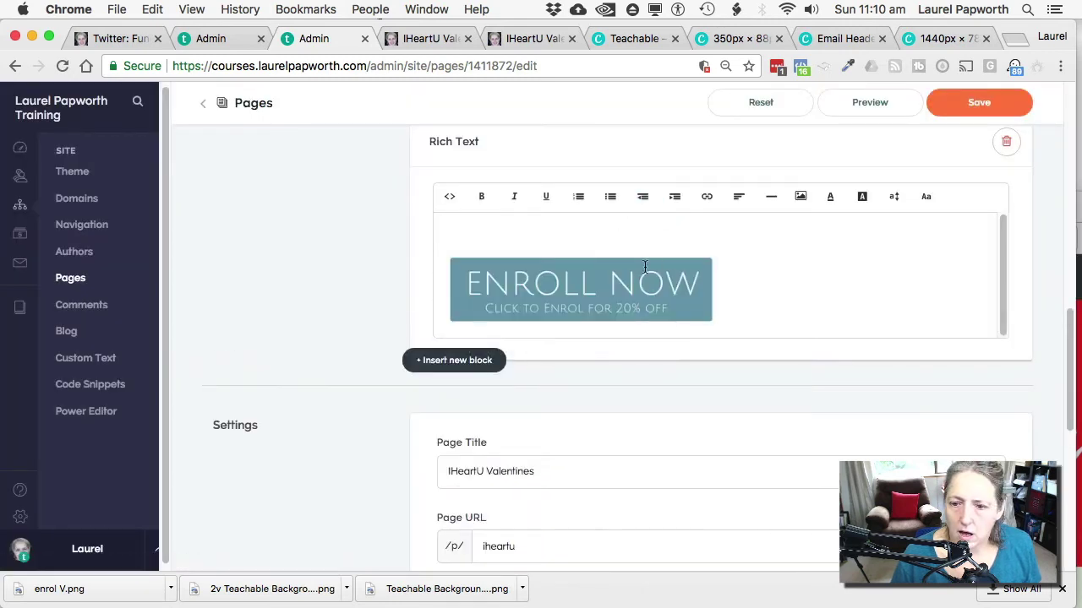
Step: Set the position of the Enroll Now image to Center and save its image settings
click(644, 267)
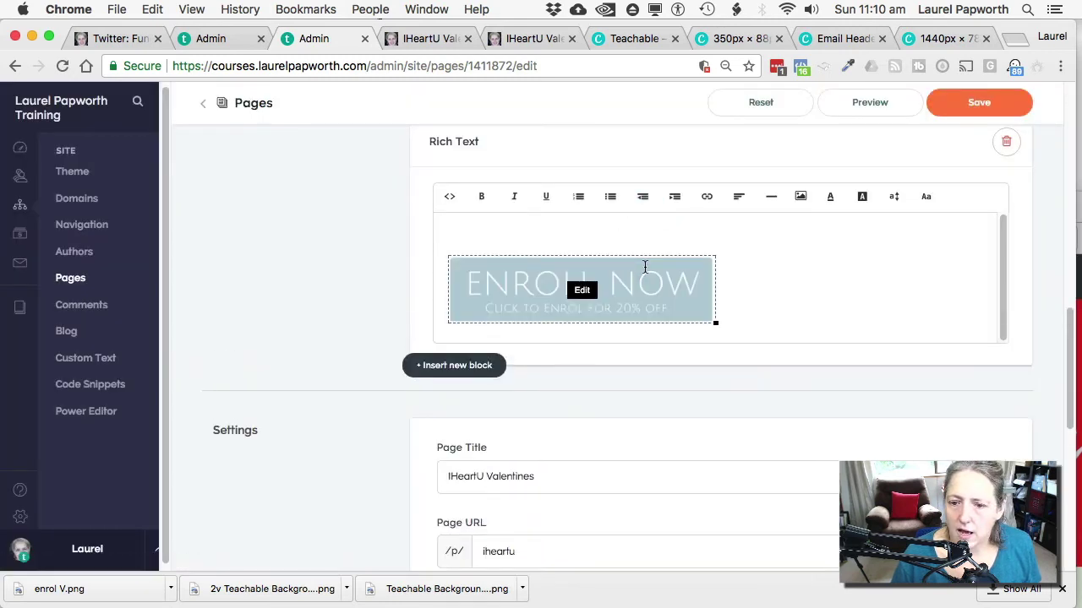
click(582, 291)
click(389, 419)
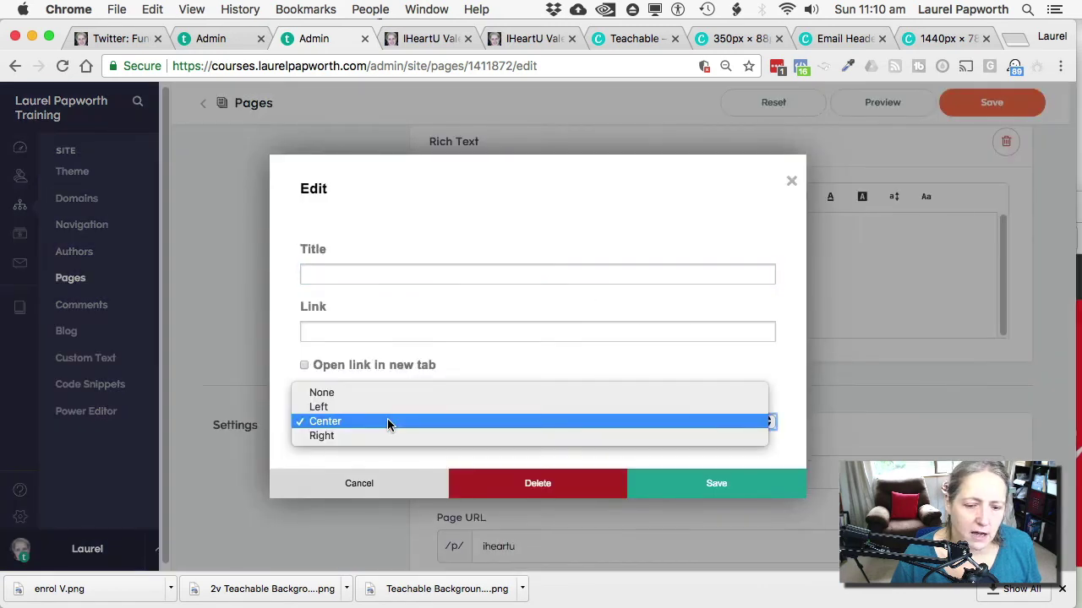
click(387, 420)
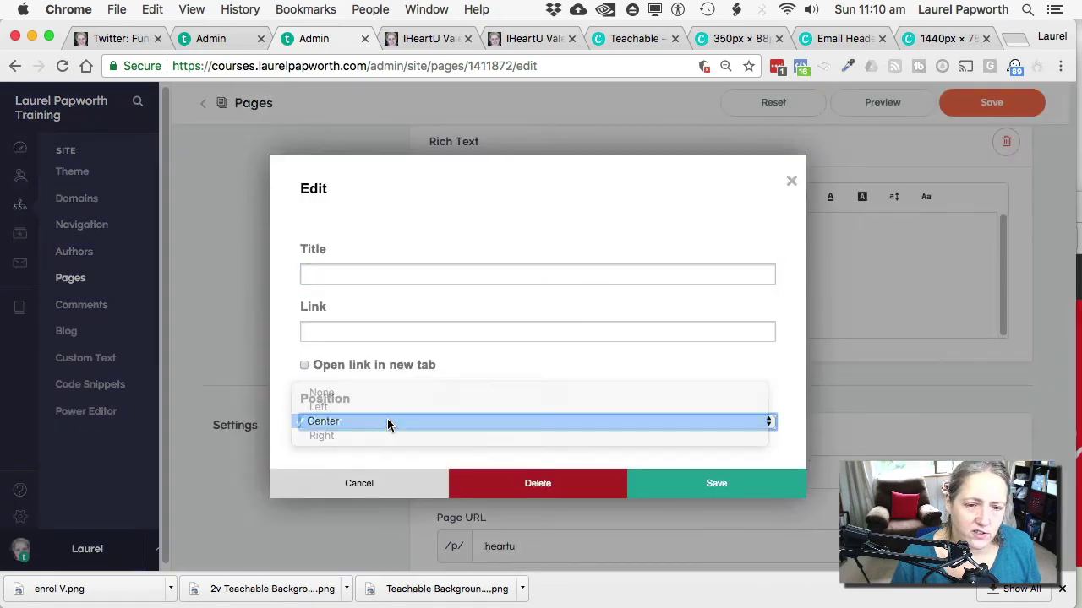
click(715, 484)
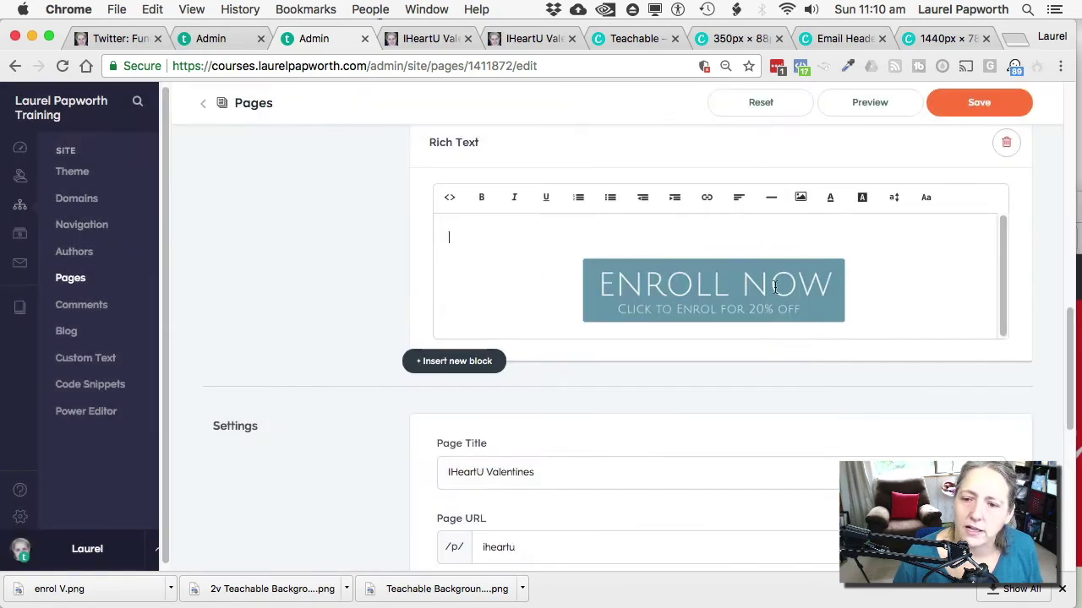
Step: Save the page and reload the page preview to check the Enroll Now image below the learning outcomes
click(953, 106)
click(425, 40)
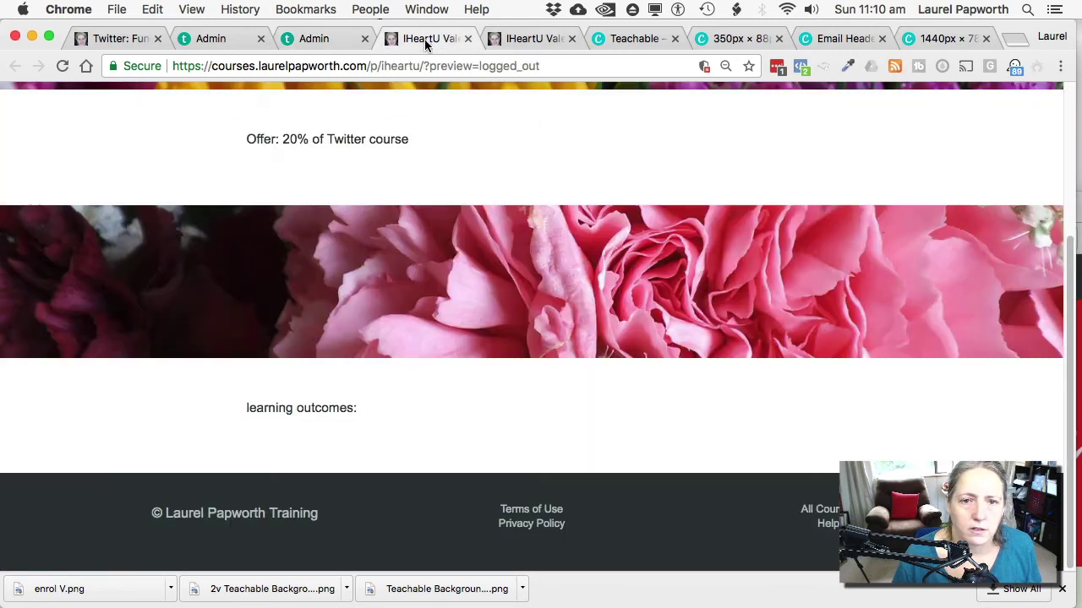
click(436, 64)
key(Return)
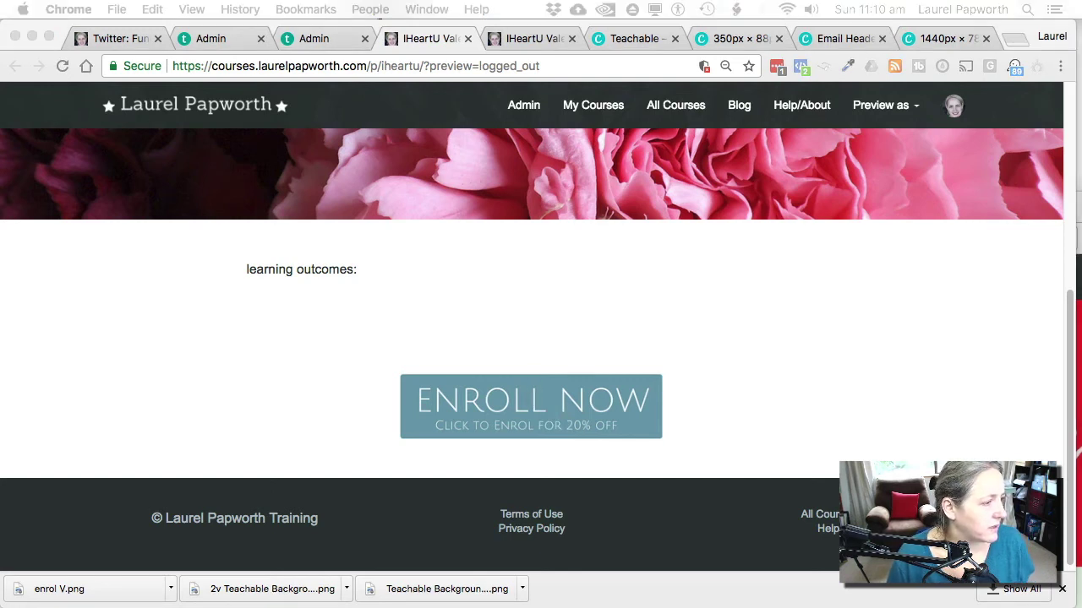
click(562, 349)
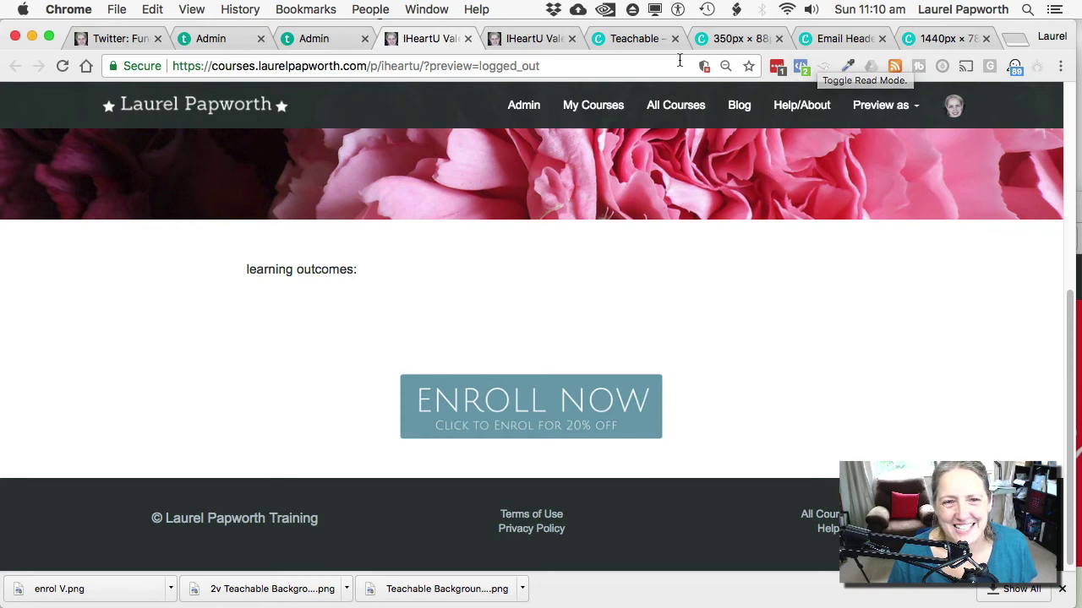
Step: Link the Enroll Now image to the Twitter course checkout URL with coupon code 20VALENTINES2018 and title it "VAlentines offer courses"
click(343, 40)
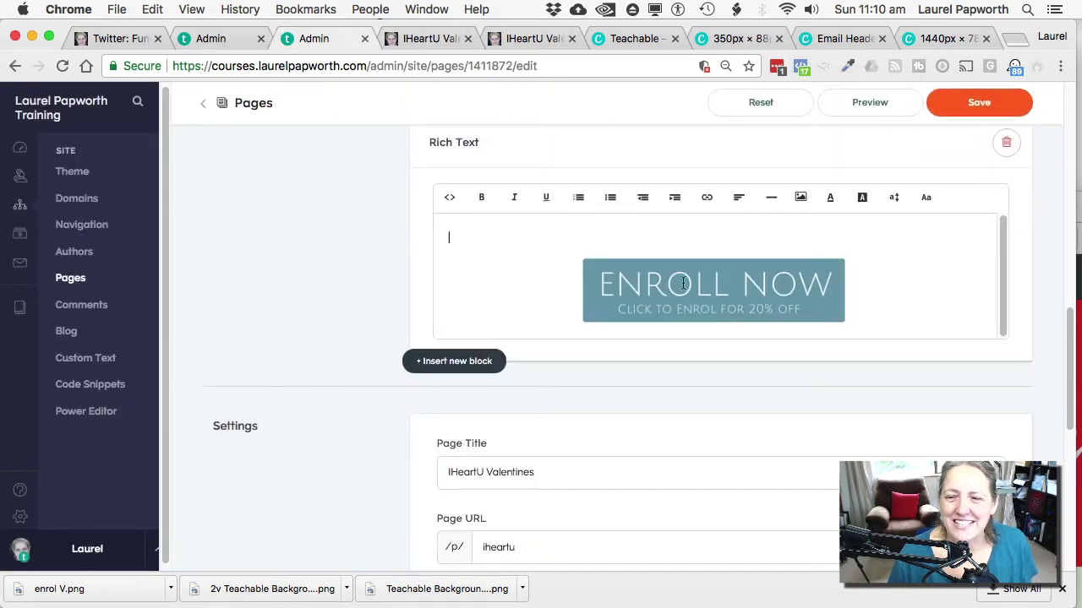
click(713, 290)
click(708, 288)
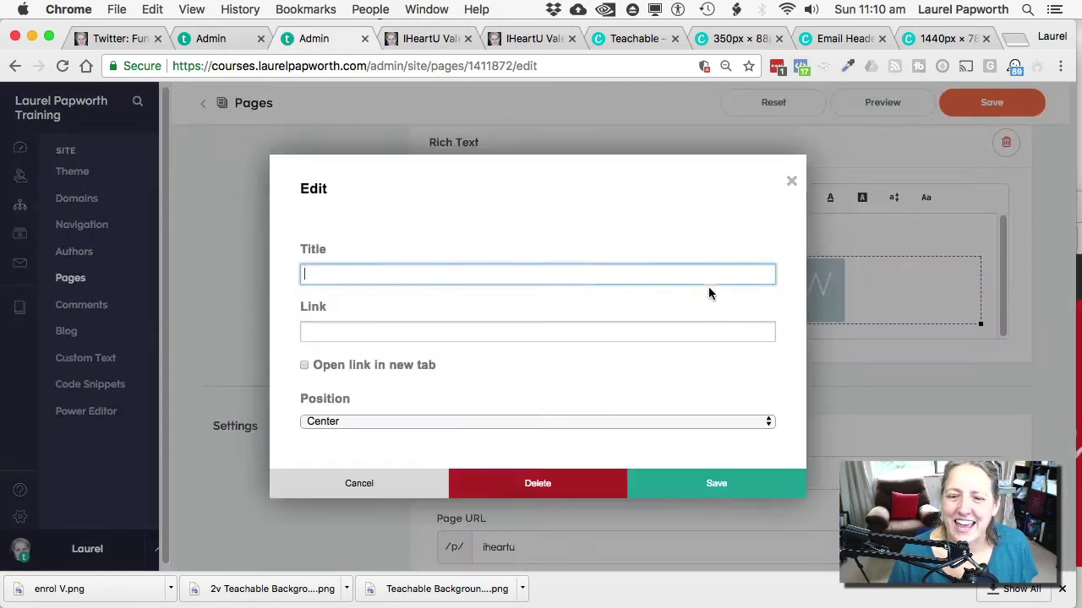
click(379, 325)
text(https://sso.teachable.com/secure/41845/checkout/118257/twitter?coupon_code=20VALENTINES2018)
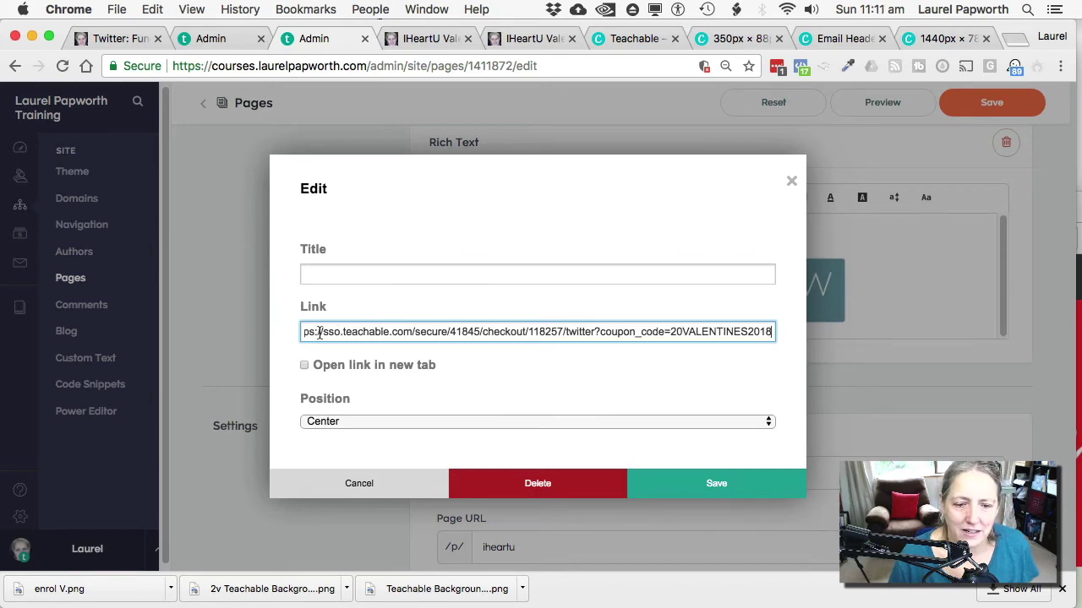
drag(320, 333, 393, 334)
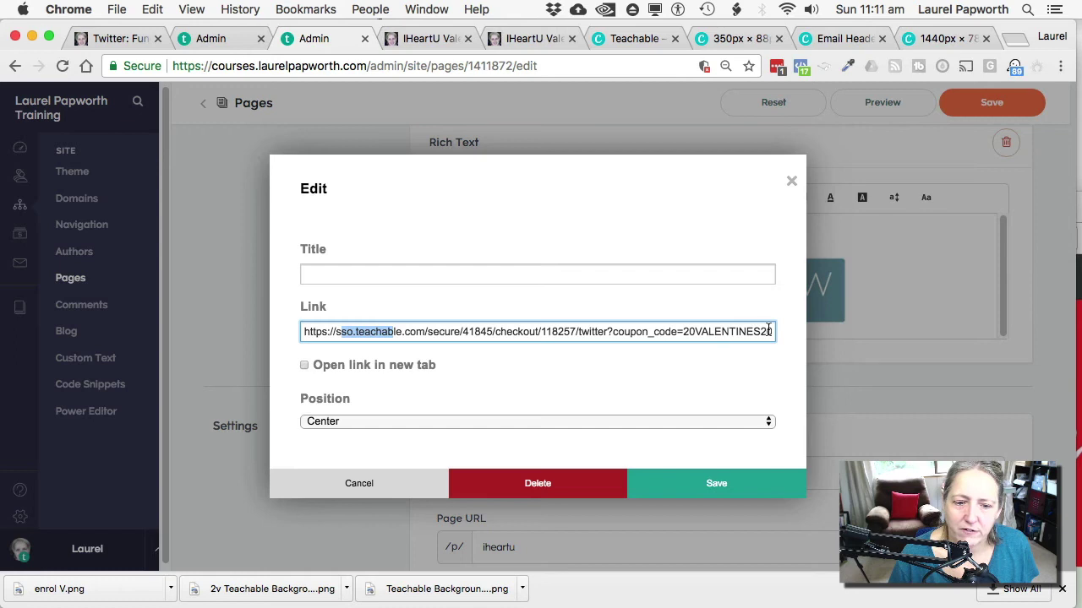
click(522, 273)
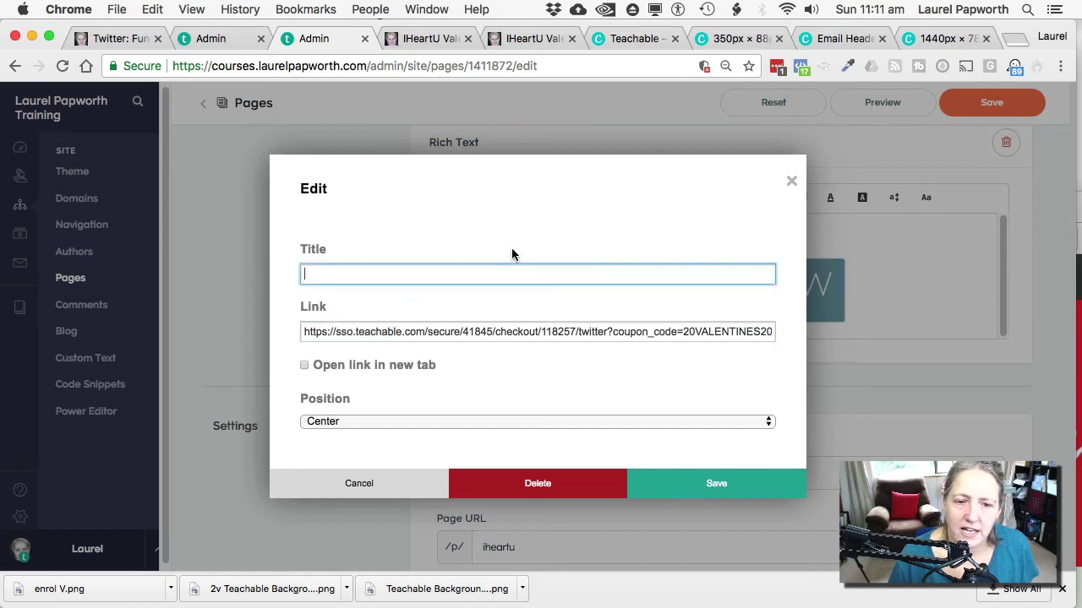
text(VAlentines offer courses)
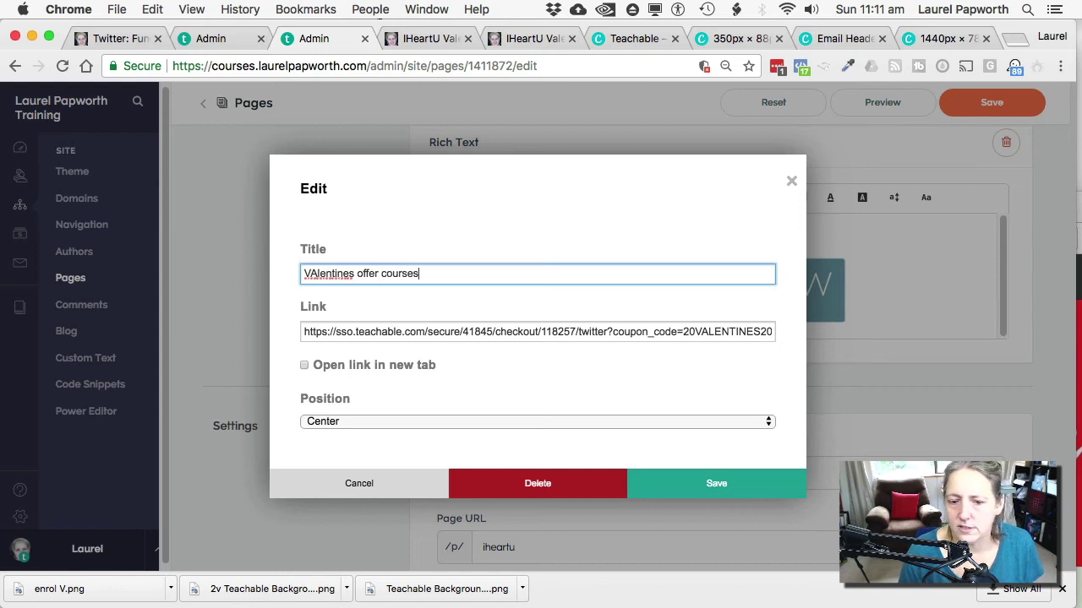
click(713, 486)
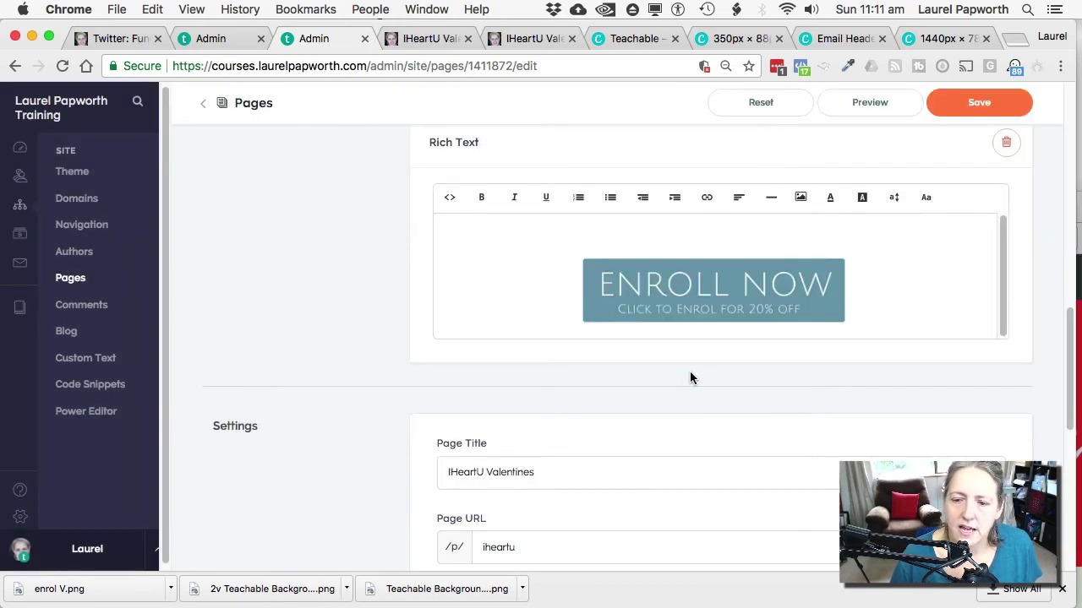
Step: Inspect the HTML source of the Enroll Now block, return it to the visual view and save the page
click(449, 199)
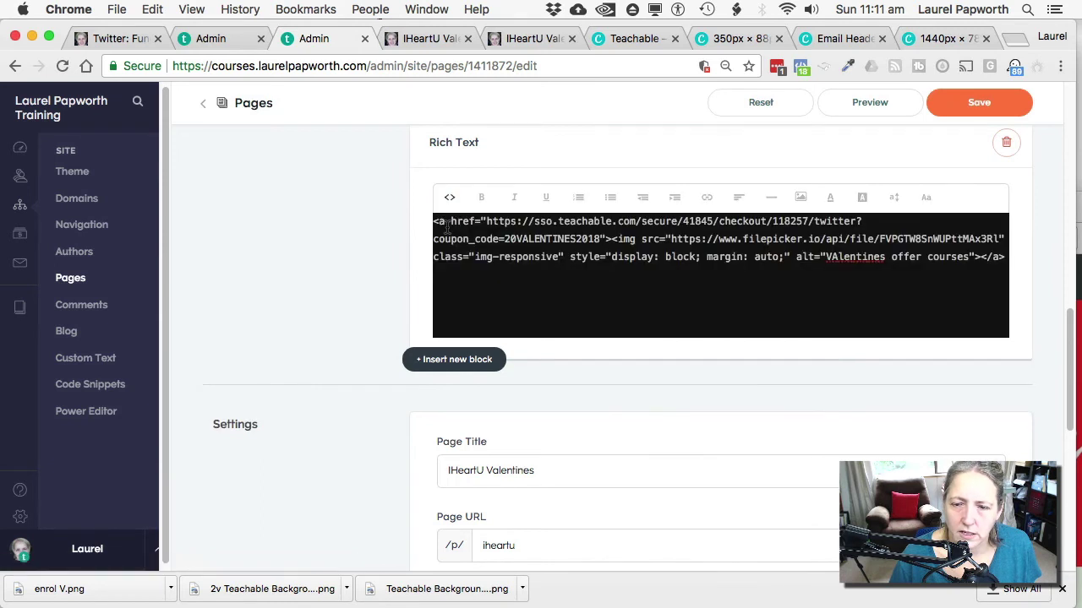
click(449, 203)
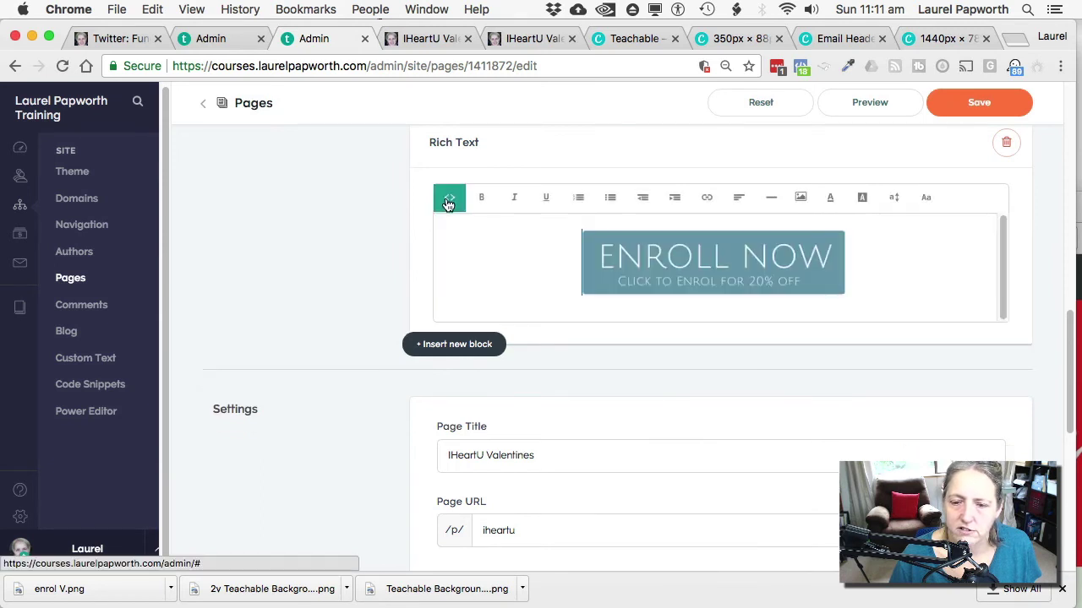
click(978, 103)
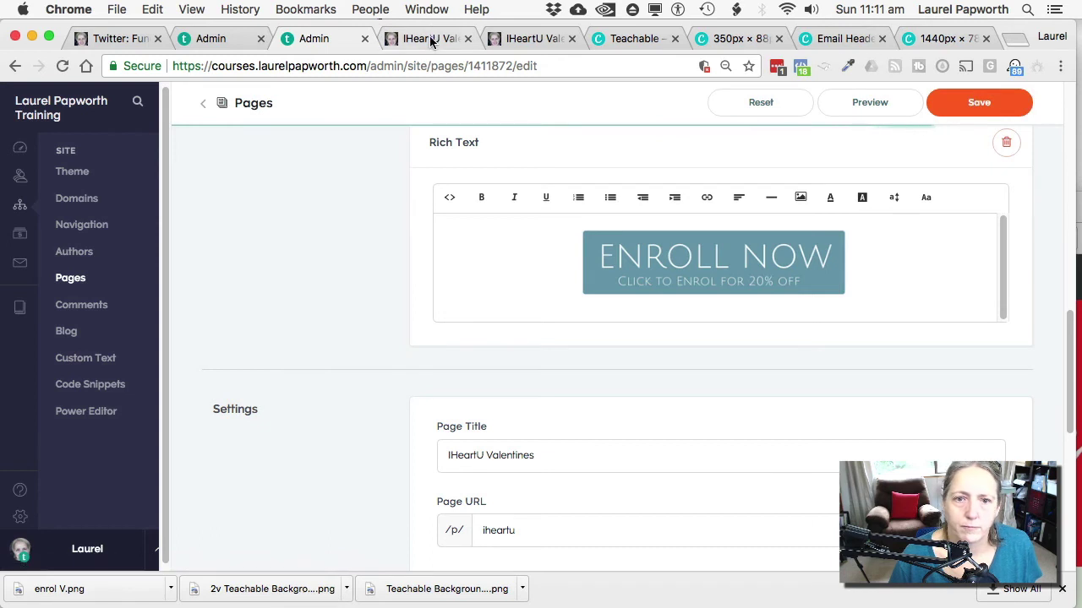
Step: Reload the page preview and check the checkout link on the Enroll Now button
click(427, 38)
click(425, 65)
key(Return)
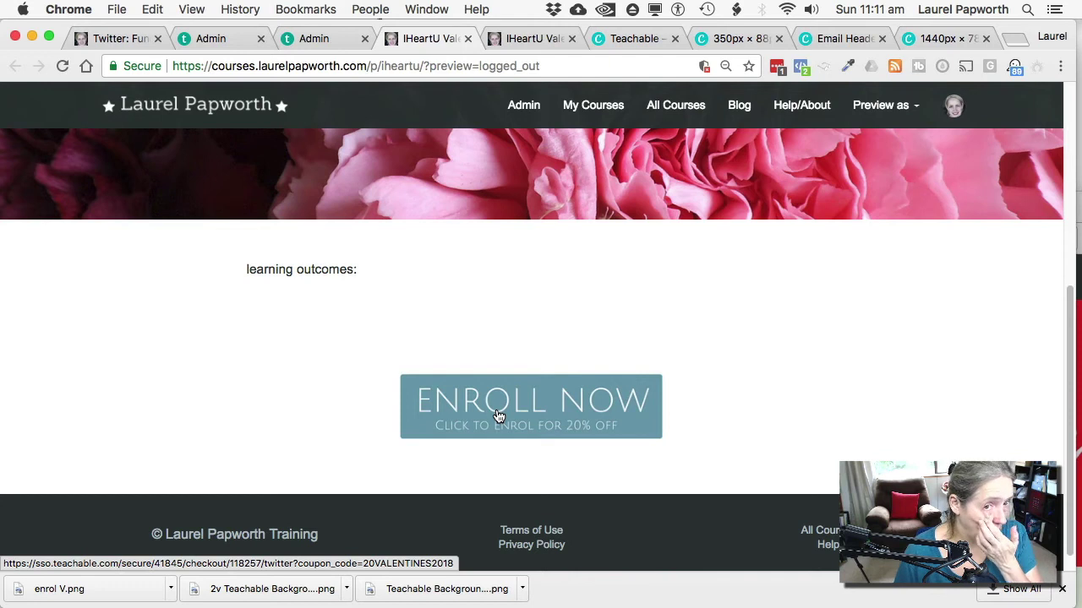
Step: Try to open the copied page preview address in an incognito window, and close that window
click(290, 66)
key(super+c)
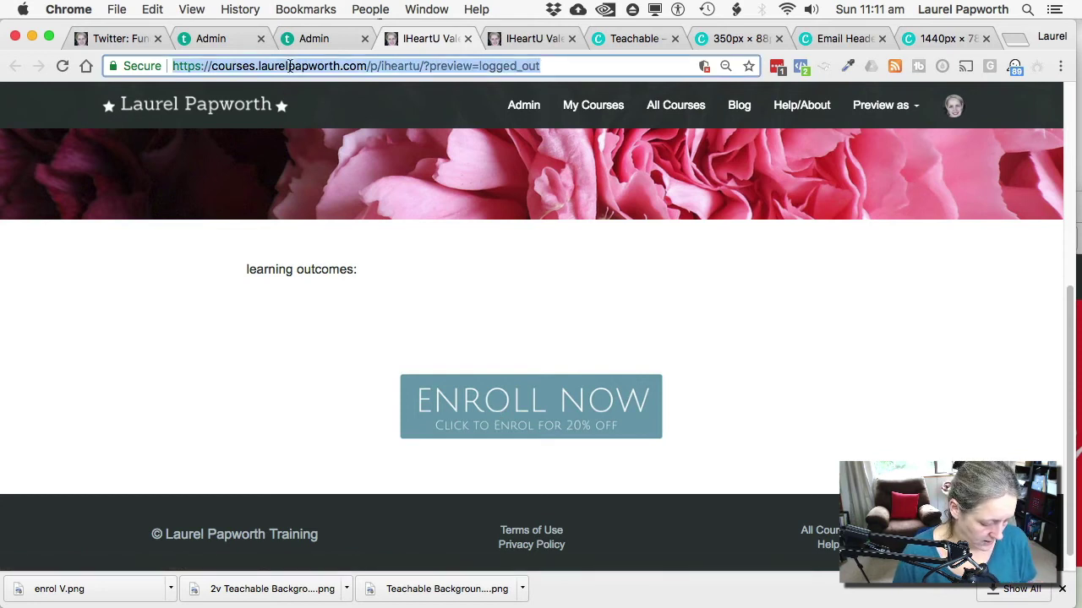
click(1061, 66)
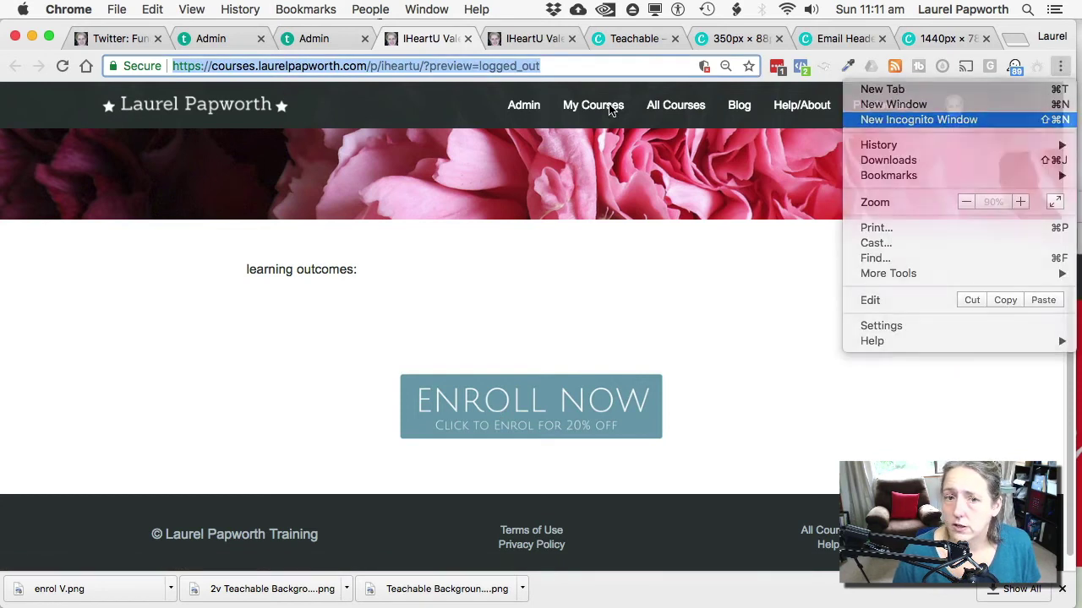
key(super+shift+n)
key(super+v)
key(Return)
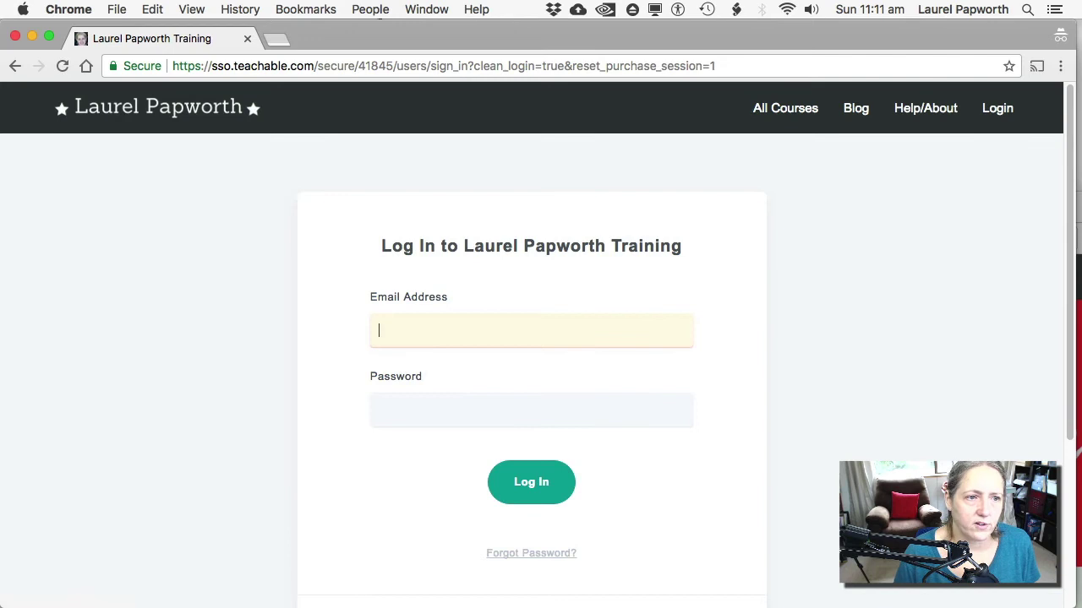
key(super+w)
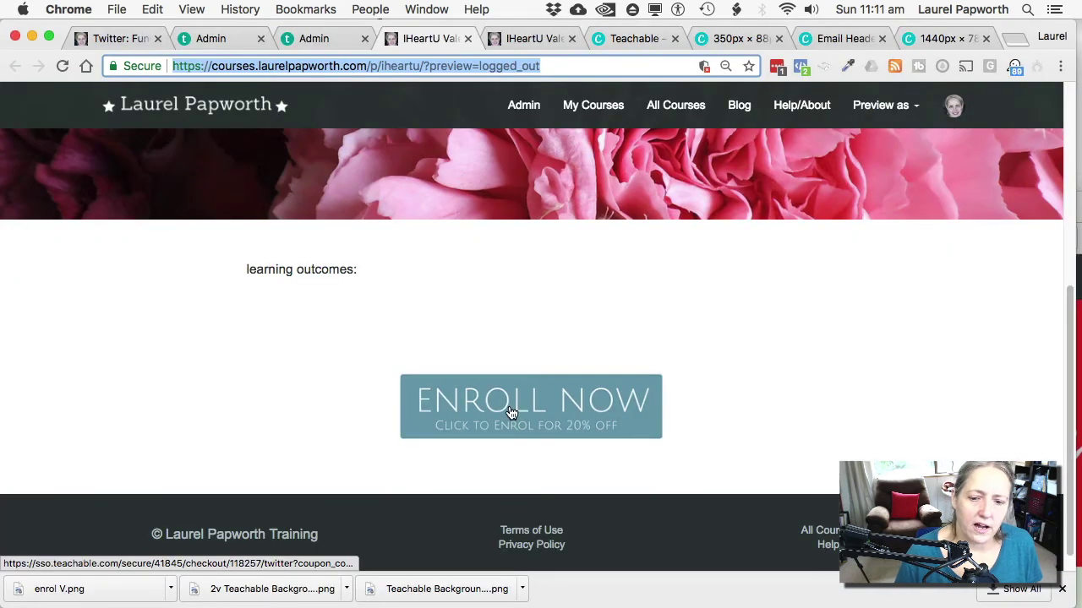
Step: Open the Enroll Now link in an incognito window, check the checkout's coupon discount and payment form, and return to the landing page preview
right_click(512, 412)
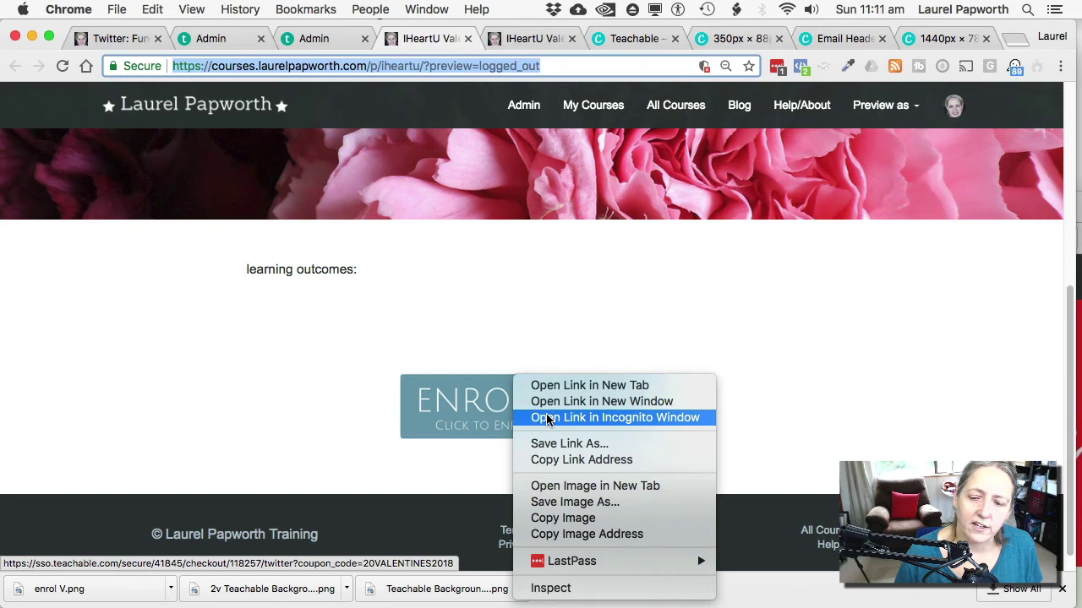
click(548, 417)
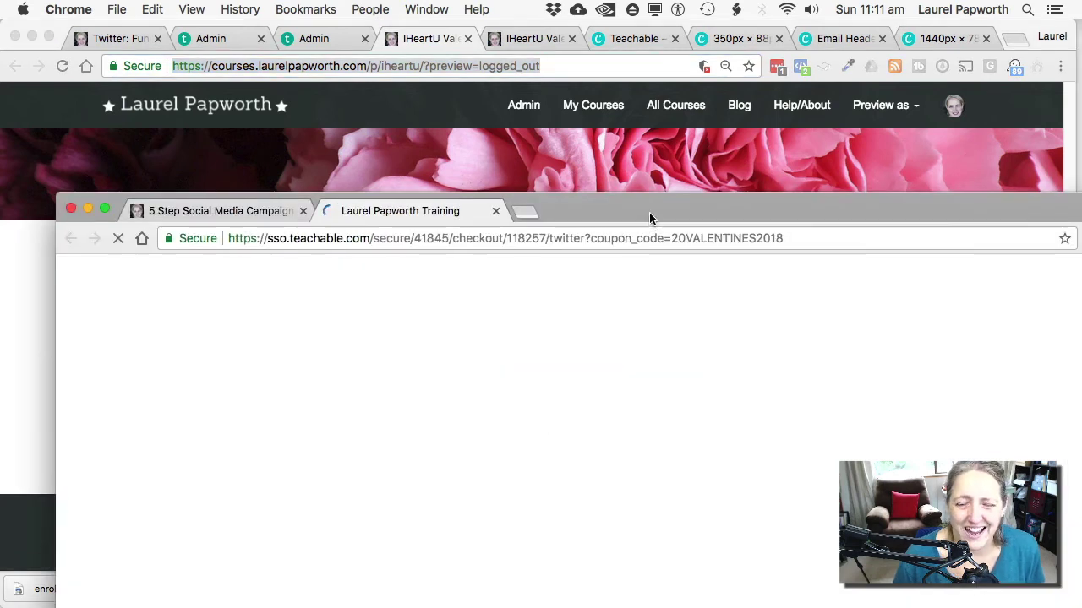
drag(648, 218, 613, 38)
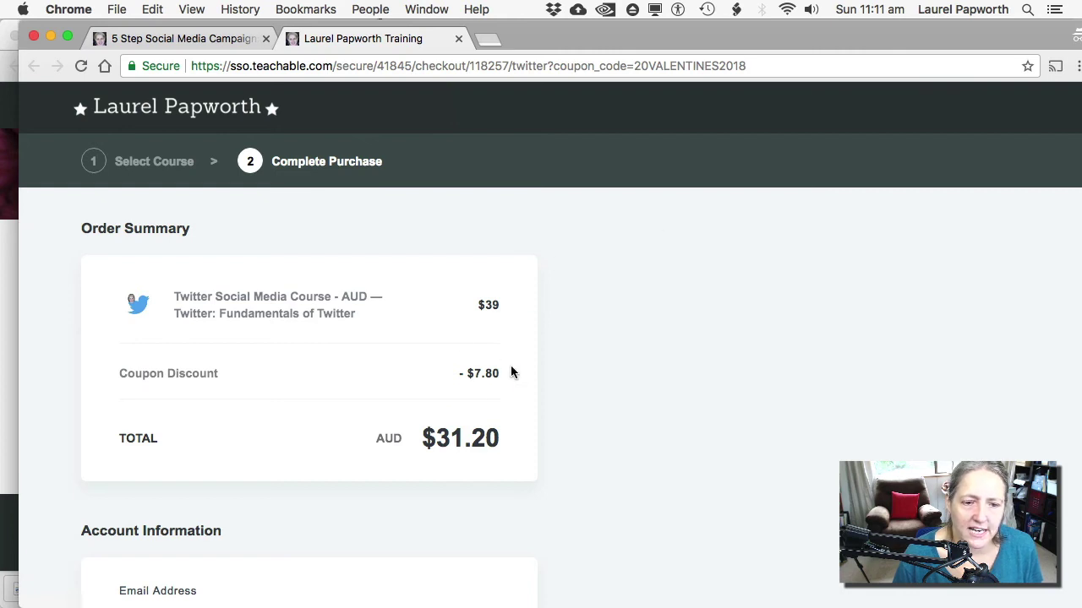
scroll(683, 373, down, 5)
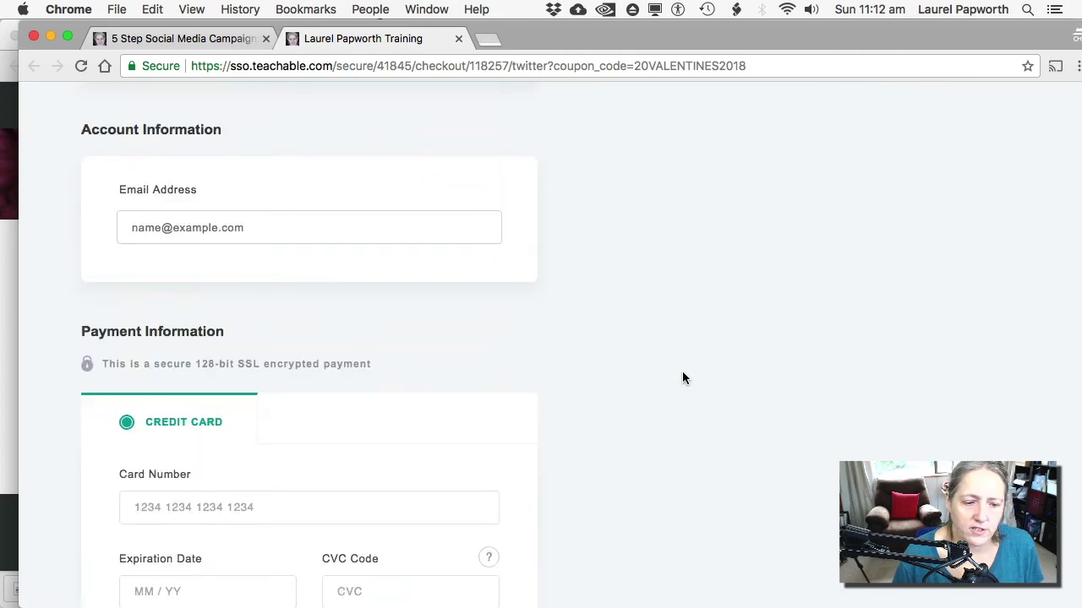
scroll(682, 372, down, 6)
scroll(682, 371, up, 10)
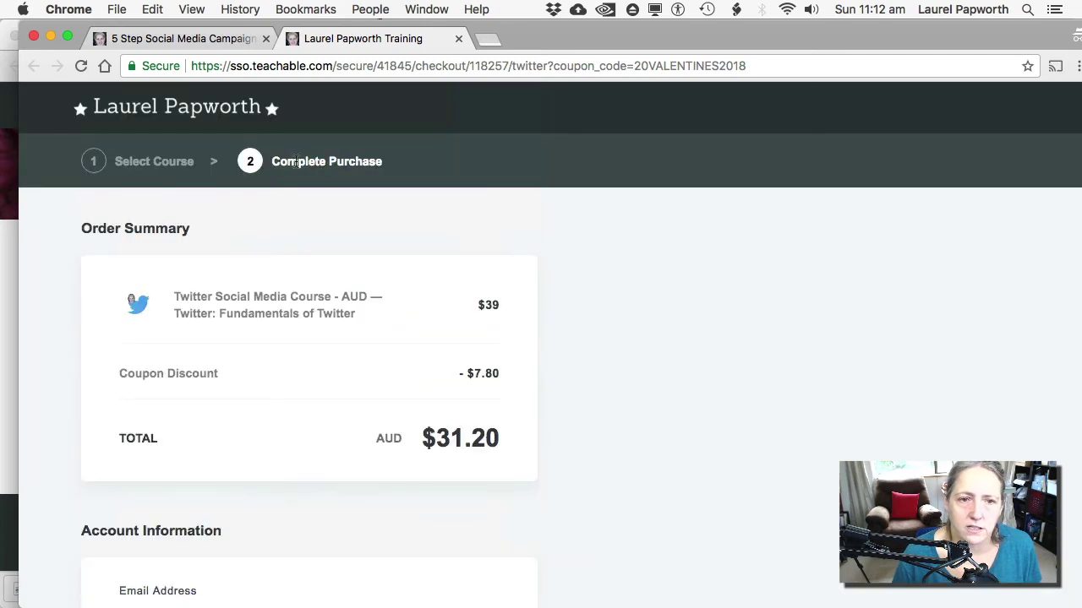
drag(56, 32, 320, 284)
click(1014, 34)
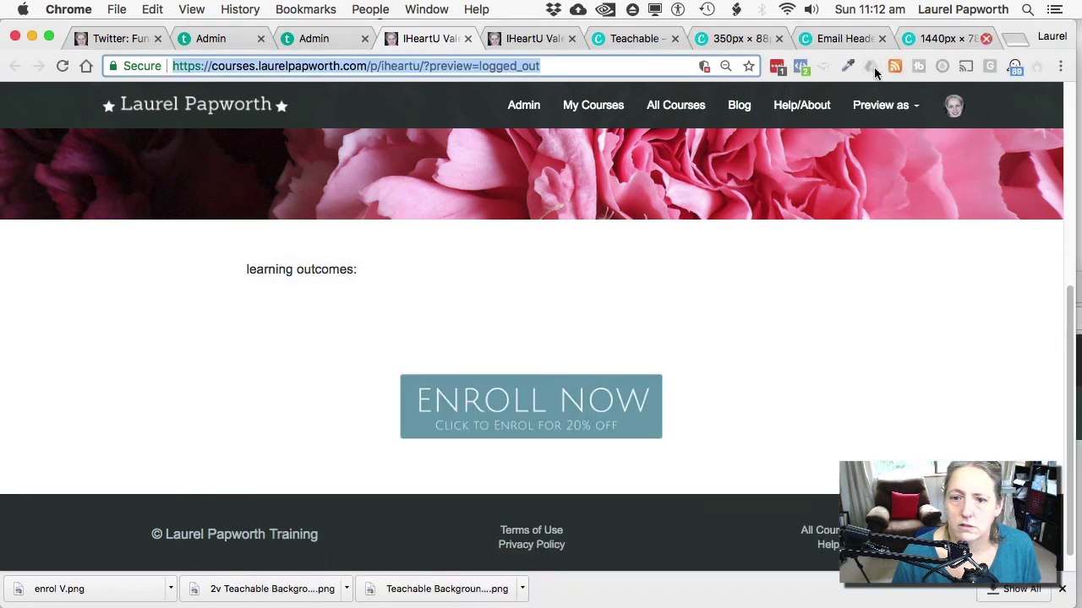
Step: Review the landing page preview from the Valentines Day tulip banner to the Enroll Now button
scroll(540, 348, up, 2)
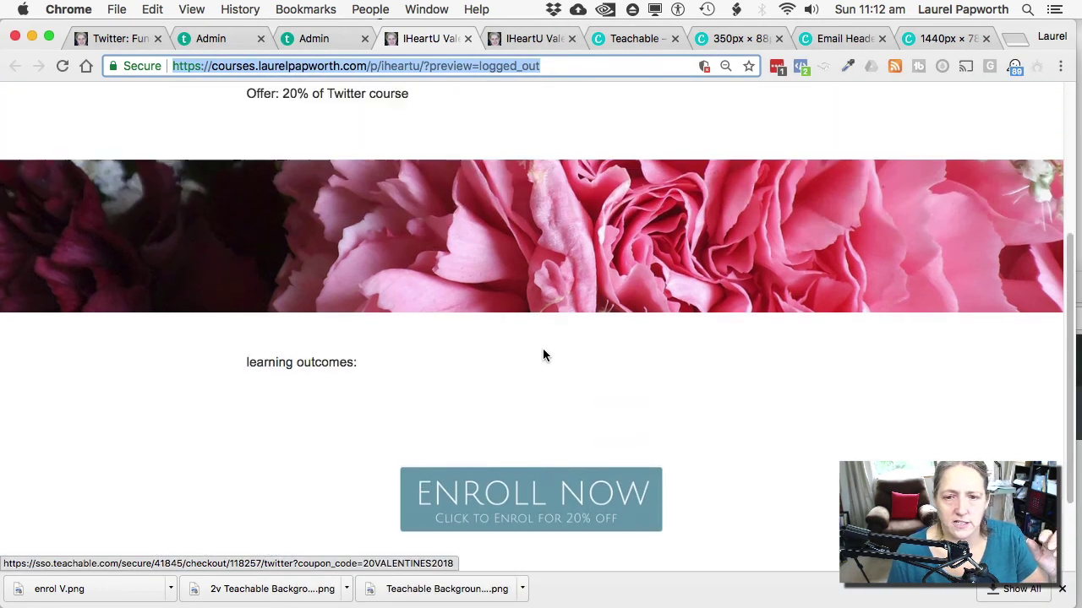
scroll(544, 355, up, 3)
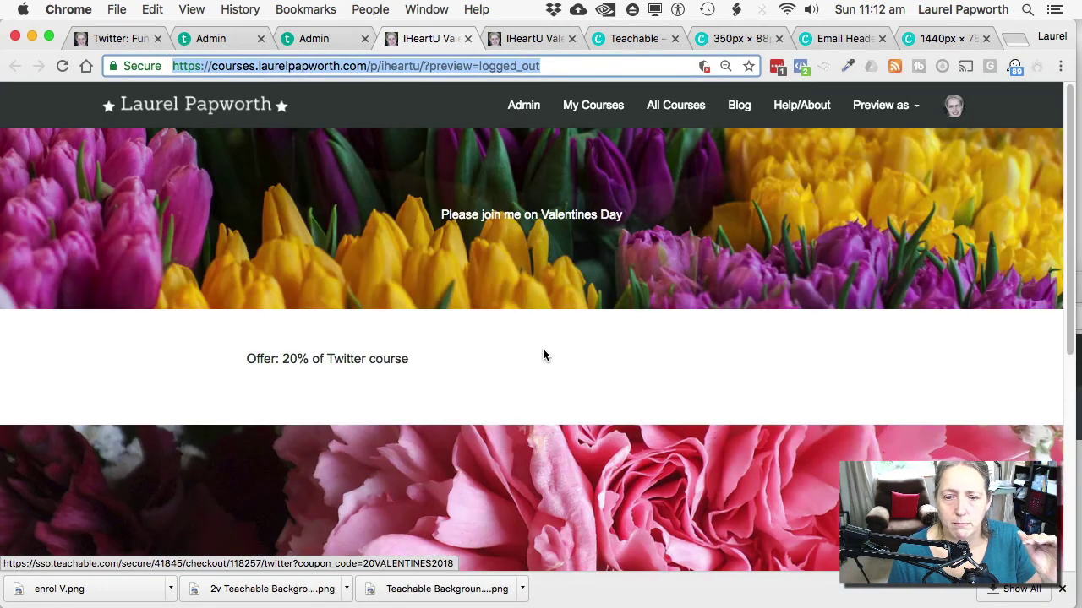
scroll(543, 355, down, 5)
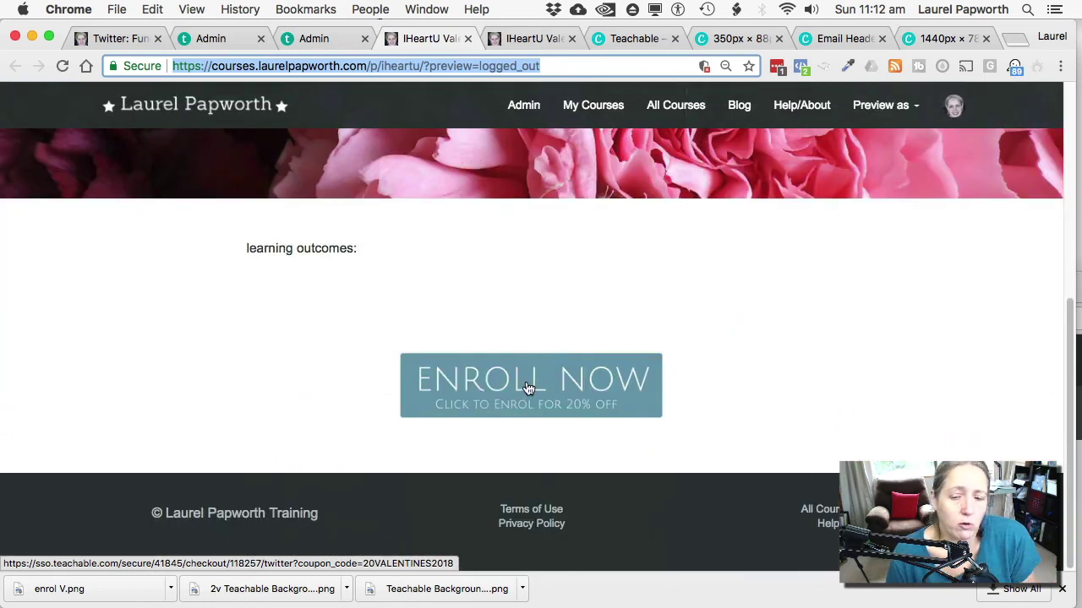
scroll(527, 374, up, 5)
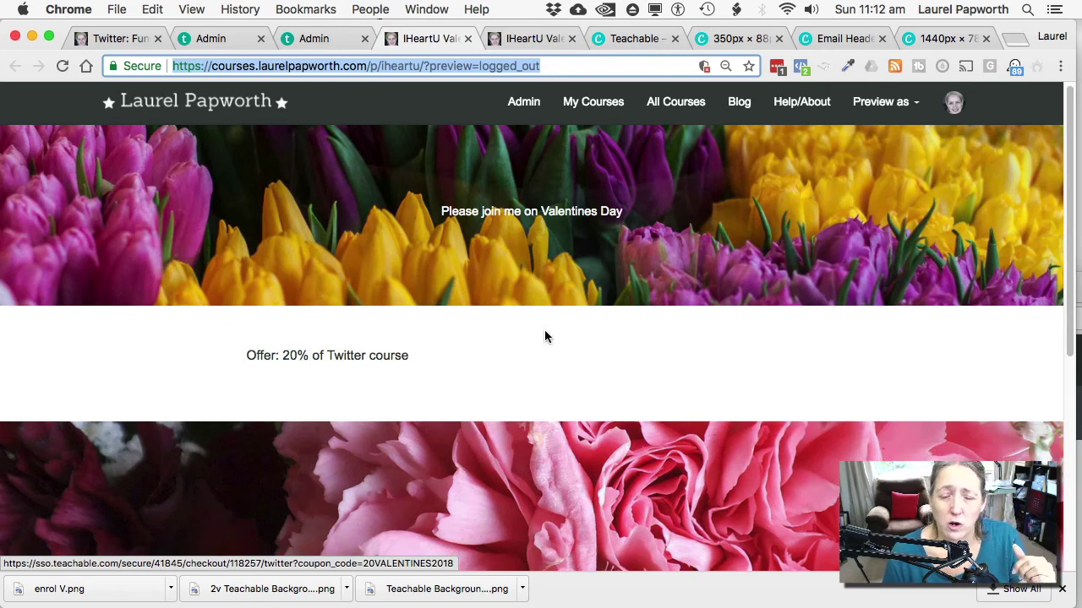
scroll(544, 331, down, 5)
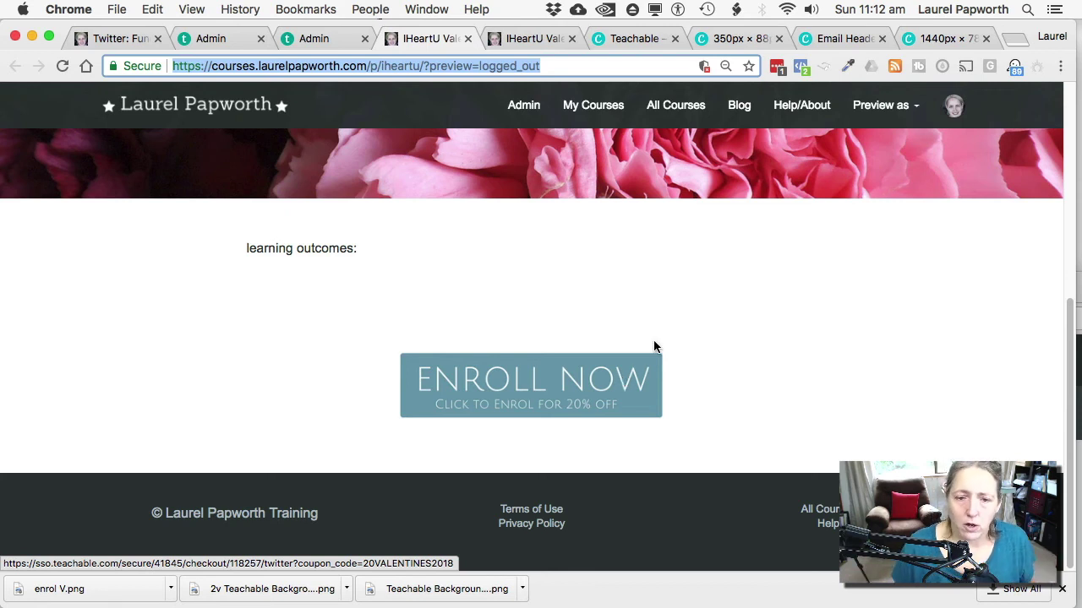
scroll(653, 347, up, 10)
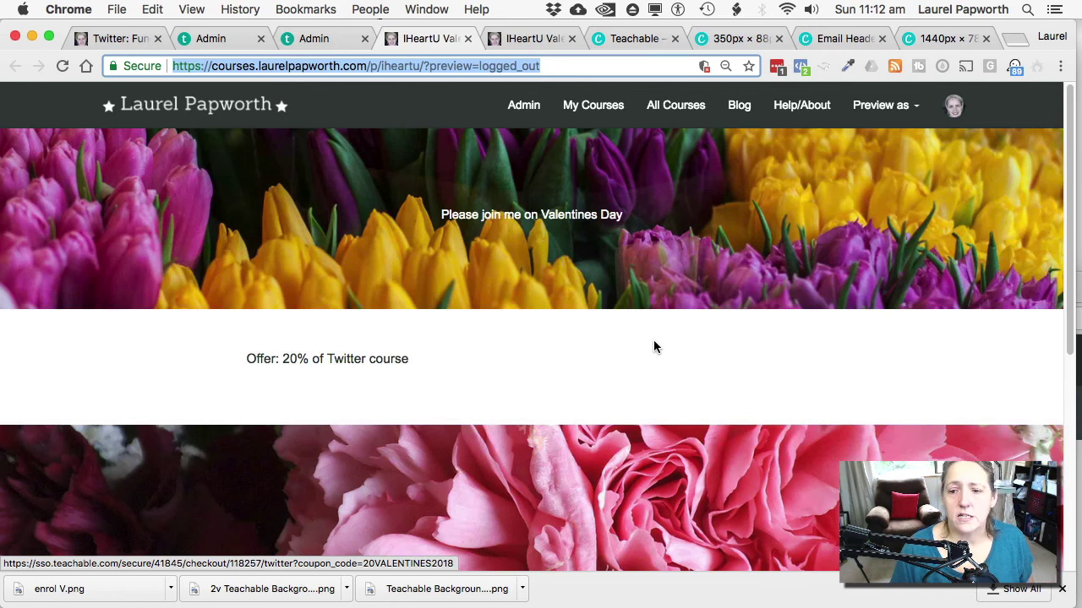
scroll(653, 341, down, 4)
scroll(653, 342, up, 4)
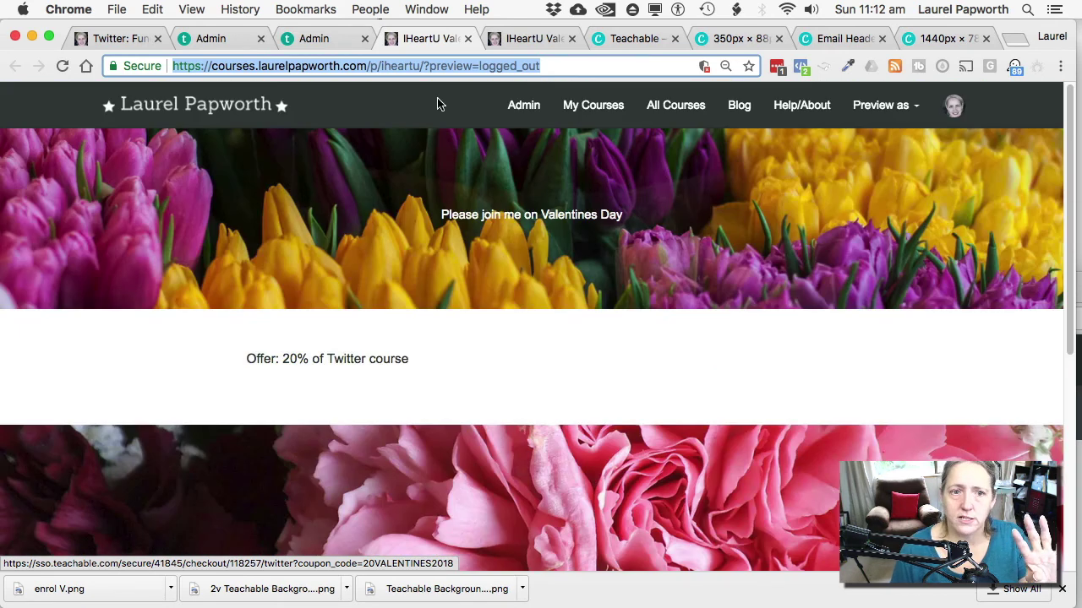
Step: Check the extra block types that can be inserted below the Twitter offer text in the page editor, and return to the preview
click(302, 40)
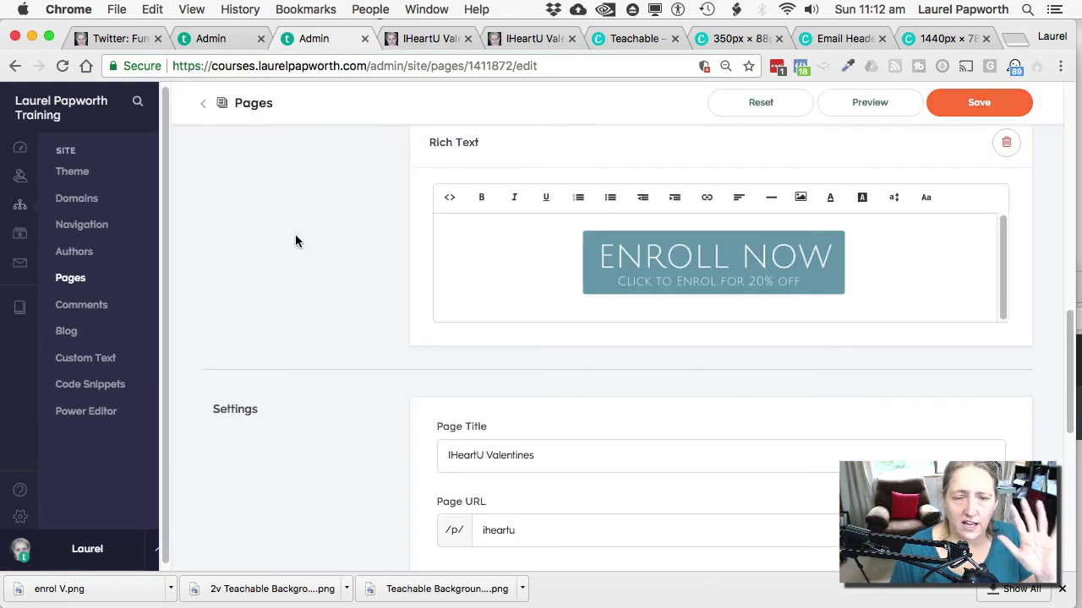
scroll(295, 240, up, 4)
scroll(295, 241, up, 3)
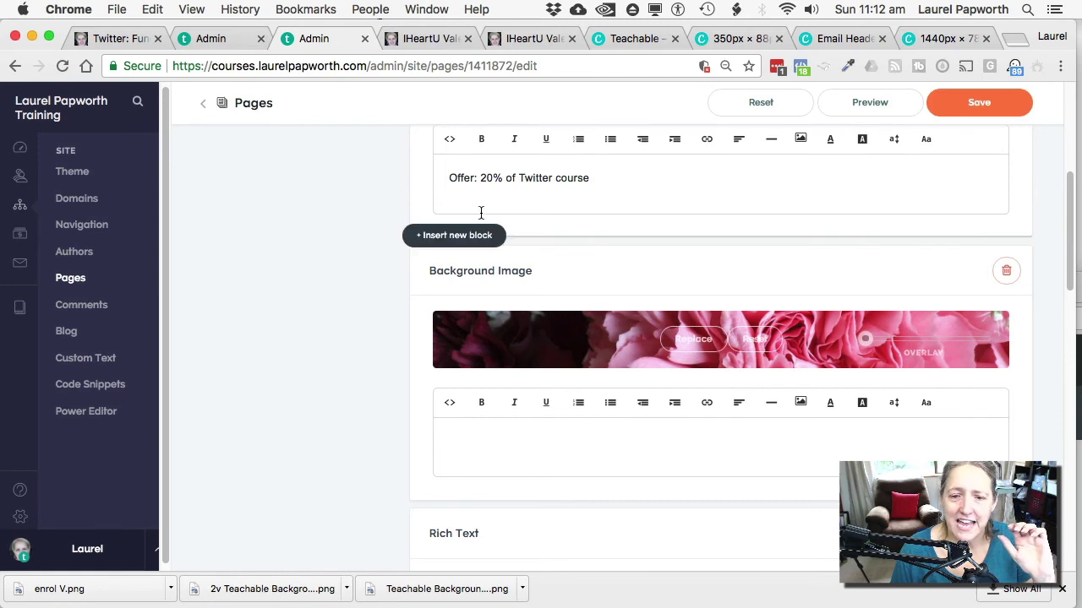
click(465, 240)
click(506, 290)
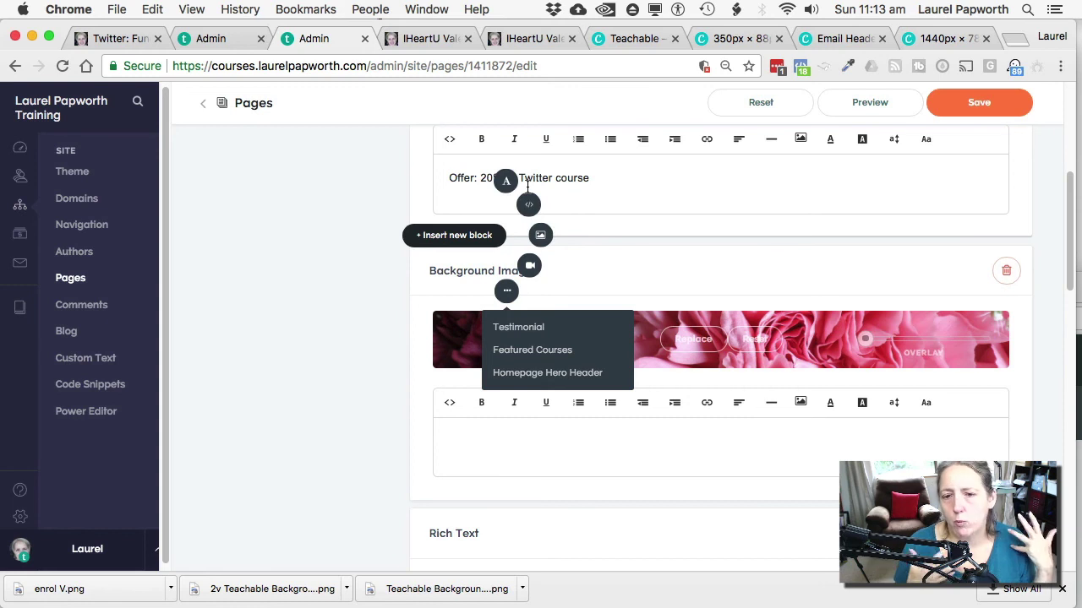
click(410, 39)
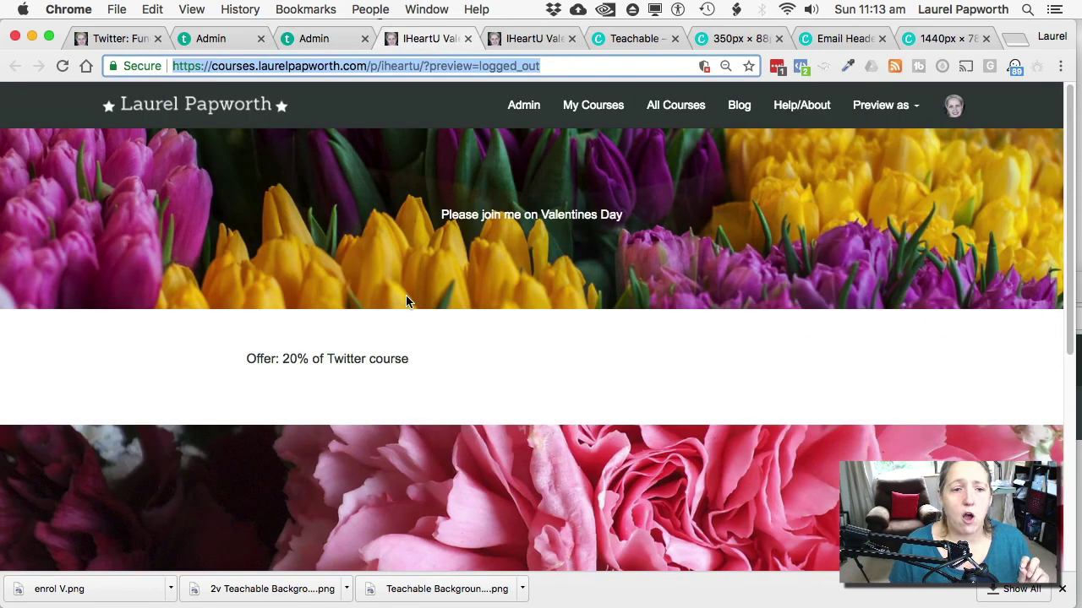